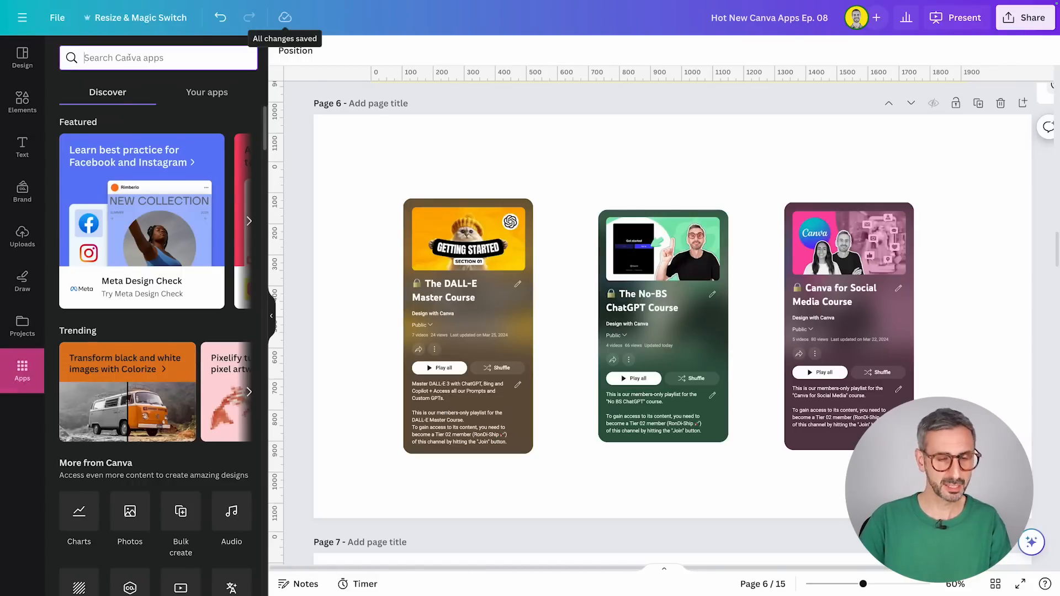
Step: Search the Canva apps for "read" and open the Read, Bulk QR app
type("rea")
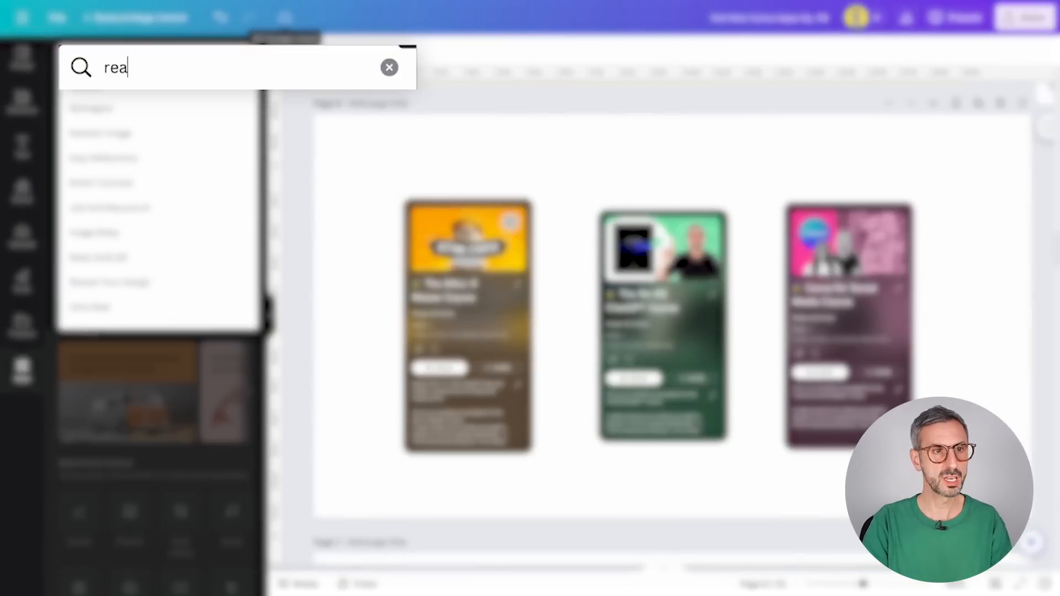
type("d")
left_click(213, 170)
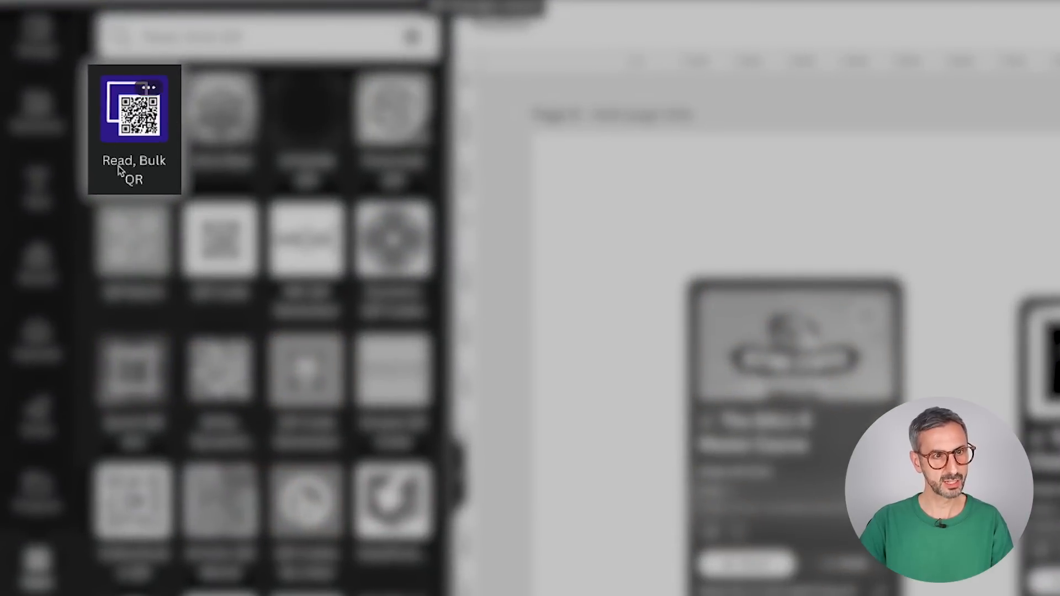
left_click(133, 126)
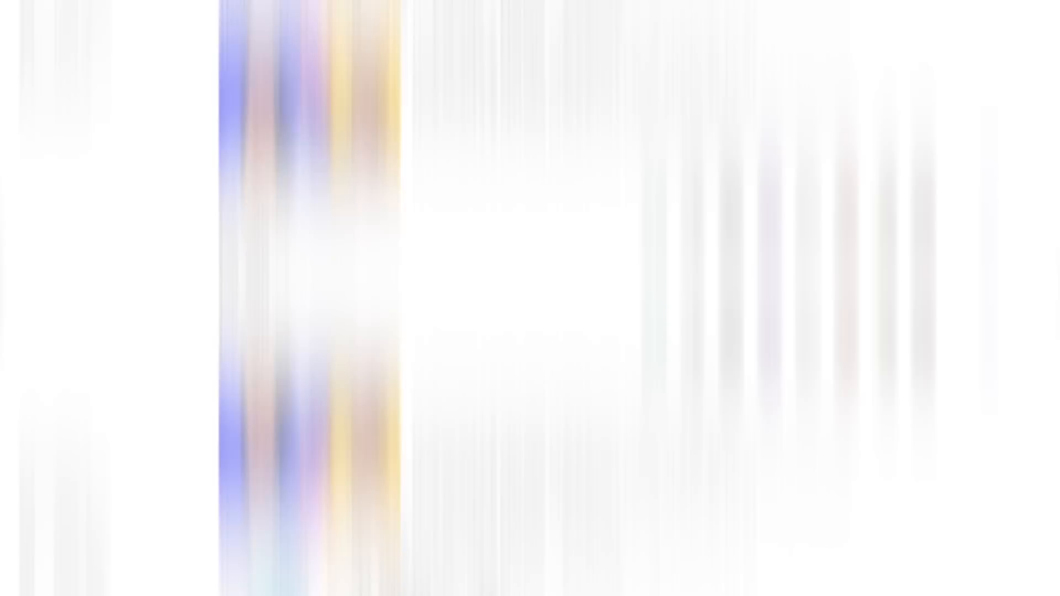
scroll(1055, 111, "down", 5)
scroll(1056, 111, "down", 5)
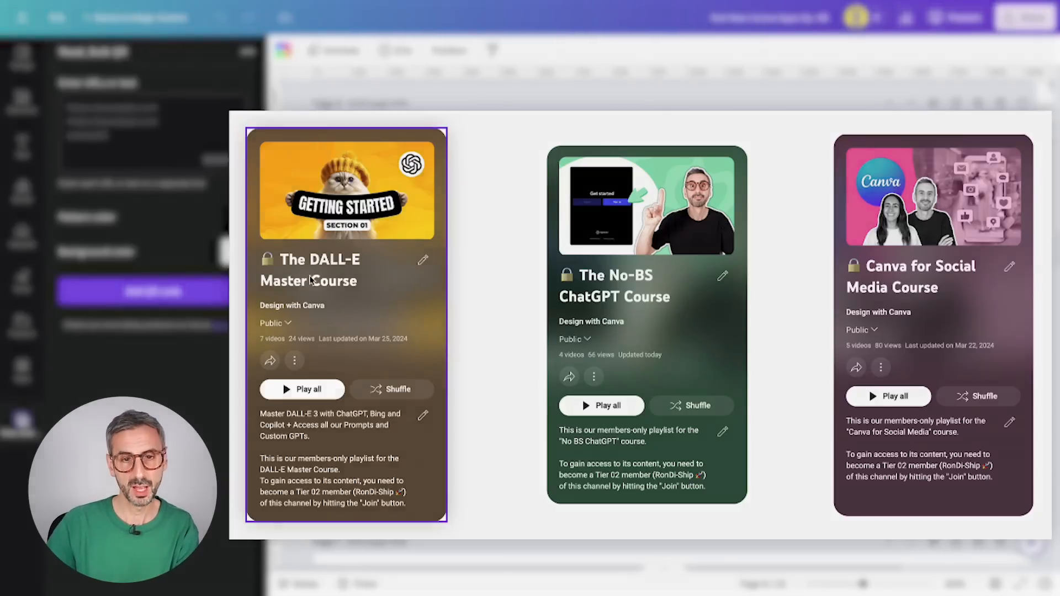
left_click(348, 264)
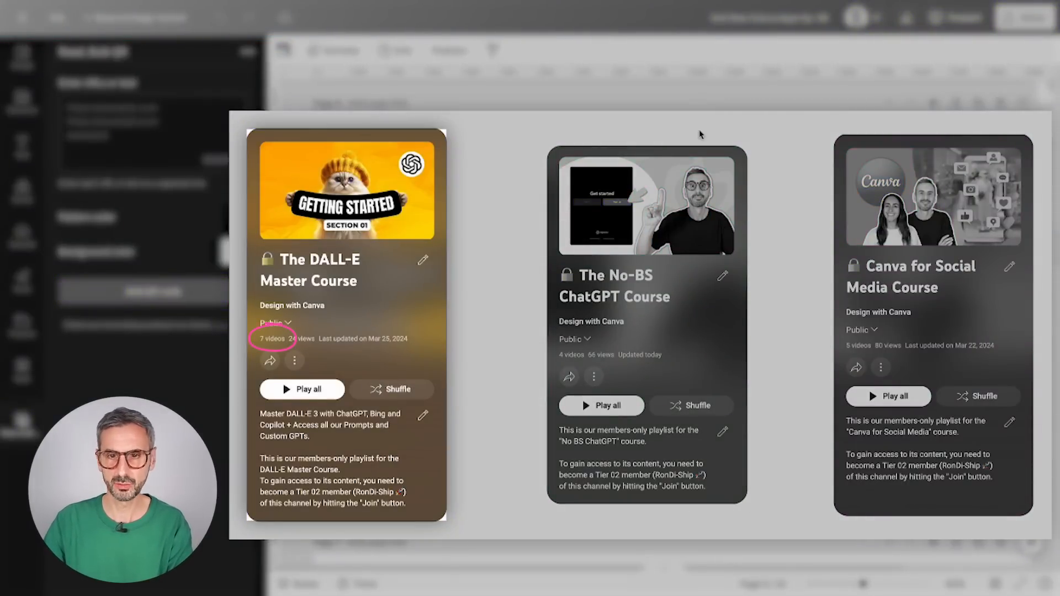
left_click(625, 284)
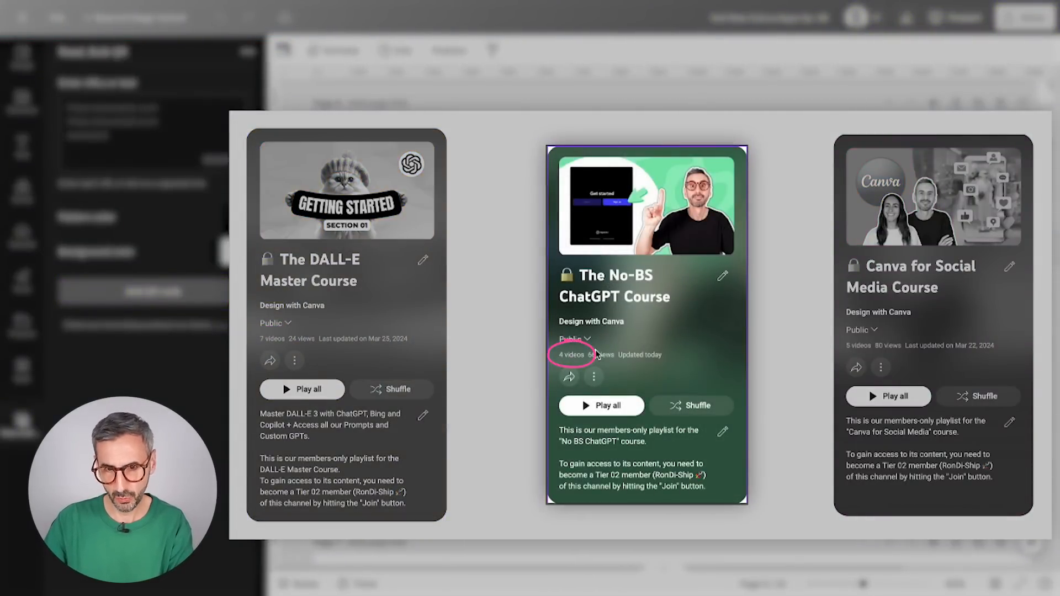
left_click(974, 283)
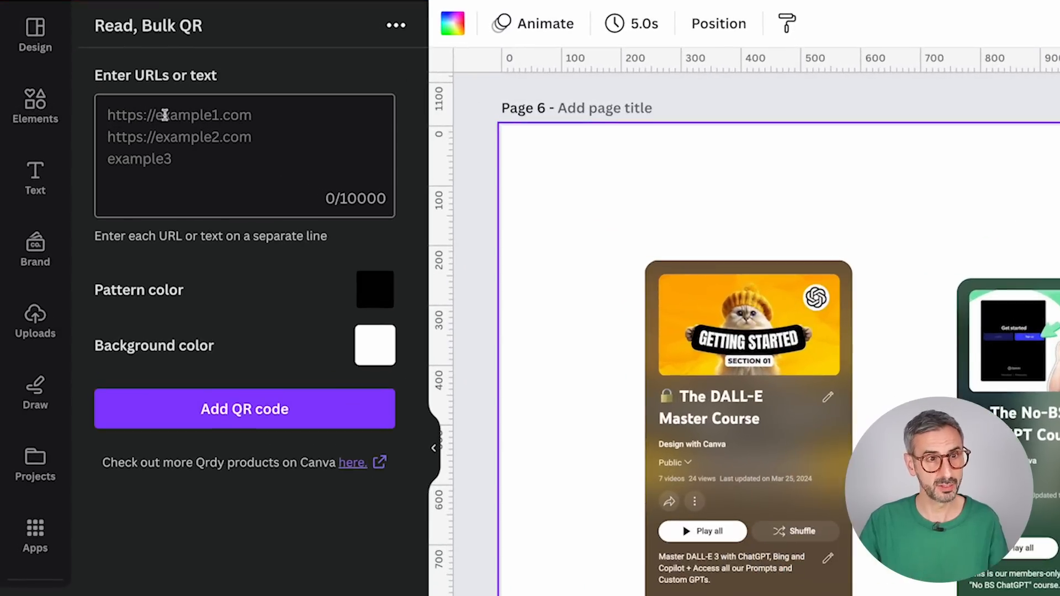
Step: Paste the three links bit.ly/rondidallecourse, bit.ly/rondinobsgptcourse and bit.ly/rondishipplayC4SM as the QR code contents
left_click(218, 123)
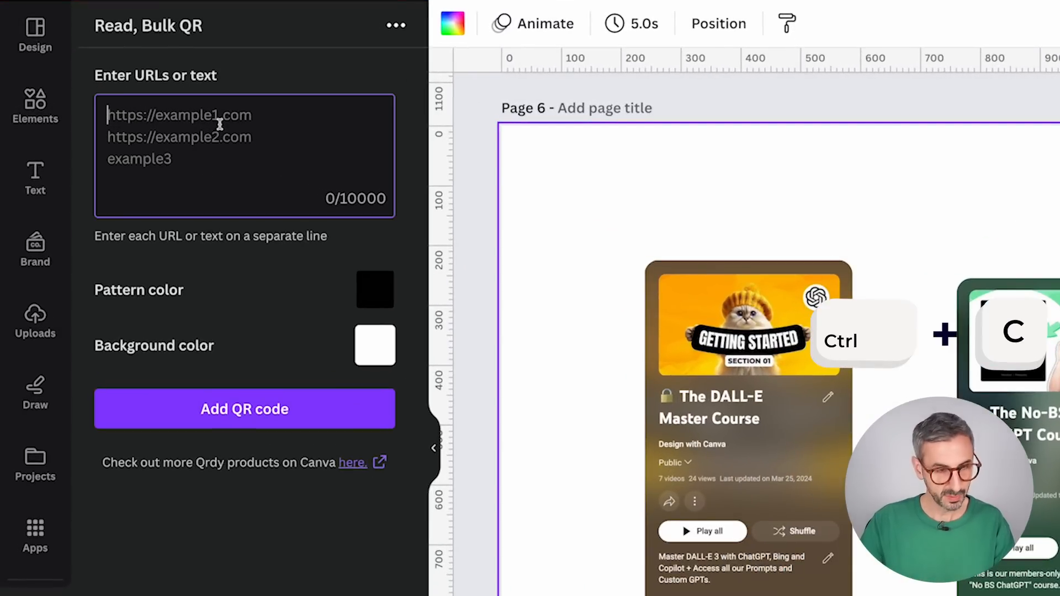
type("bit.ly/rondidallecourse bit.ly/rondinobsgptcourse bit.ly/rondishipplayC4SM")
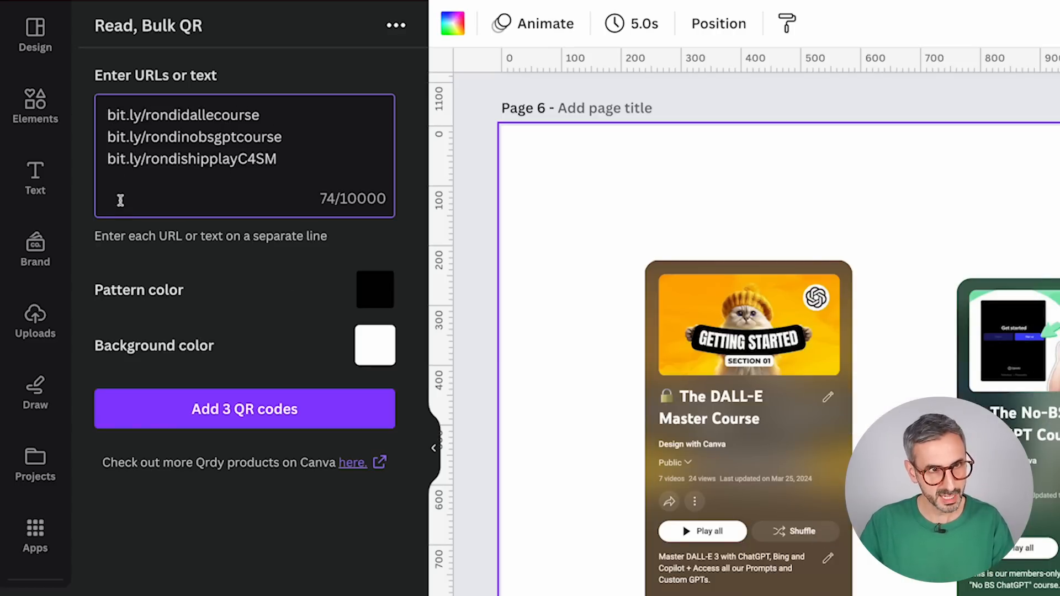
left_click_drag(107, 116, 261, 115)
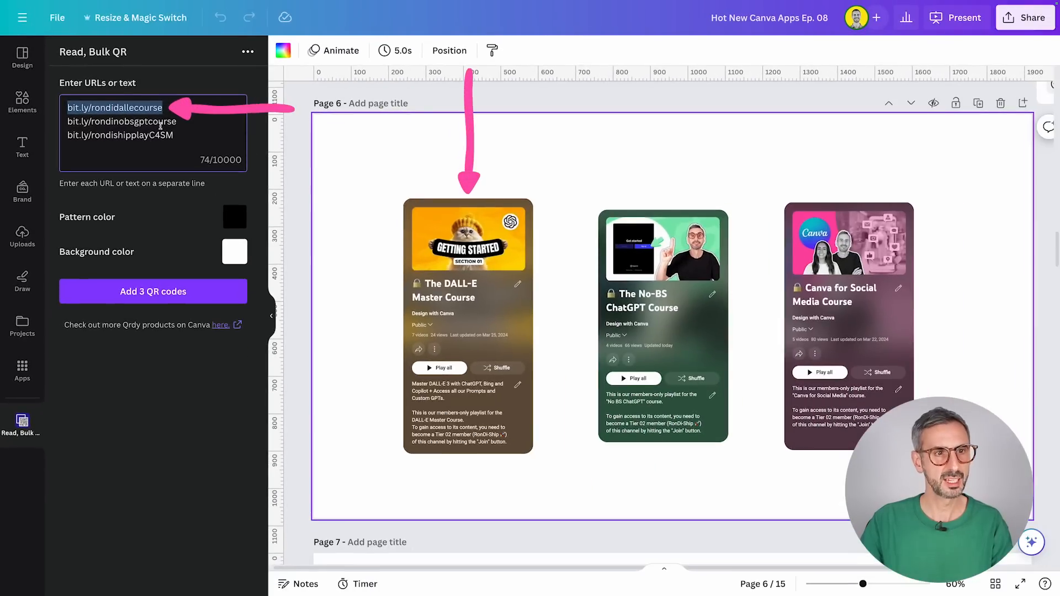
left_click_drag(177, 122, 49, 125)
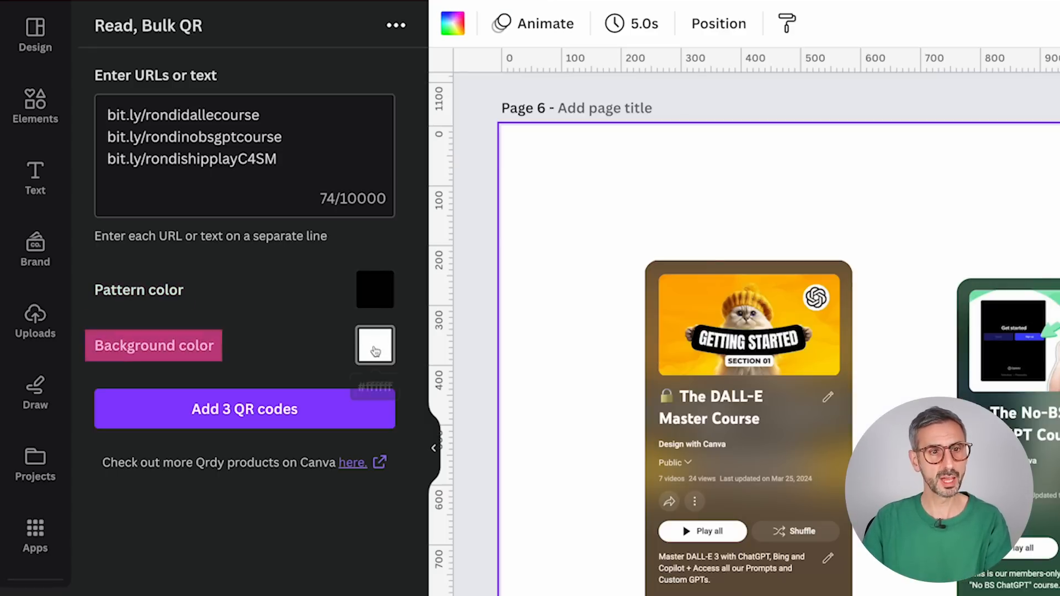
left_click(375, 300)
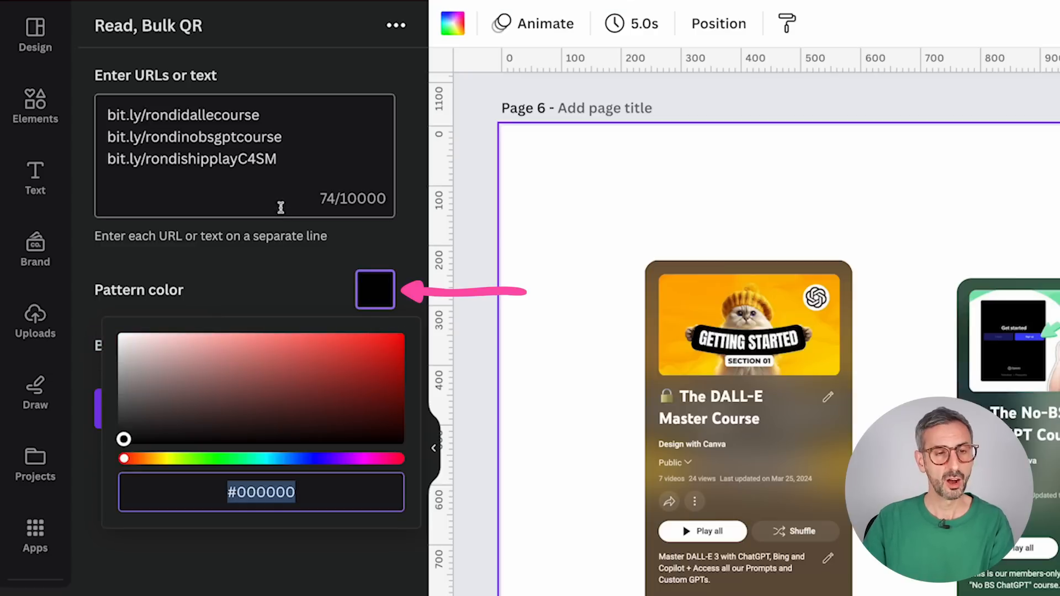
left_click(298, 273)
left_click(374, 349)
left_click(379, 287)
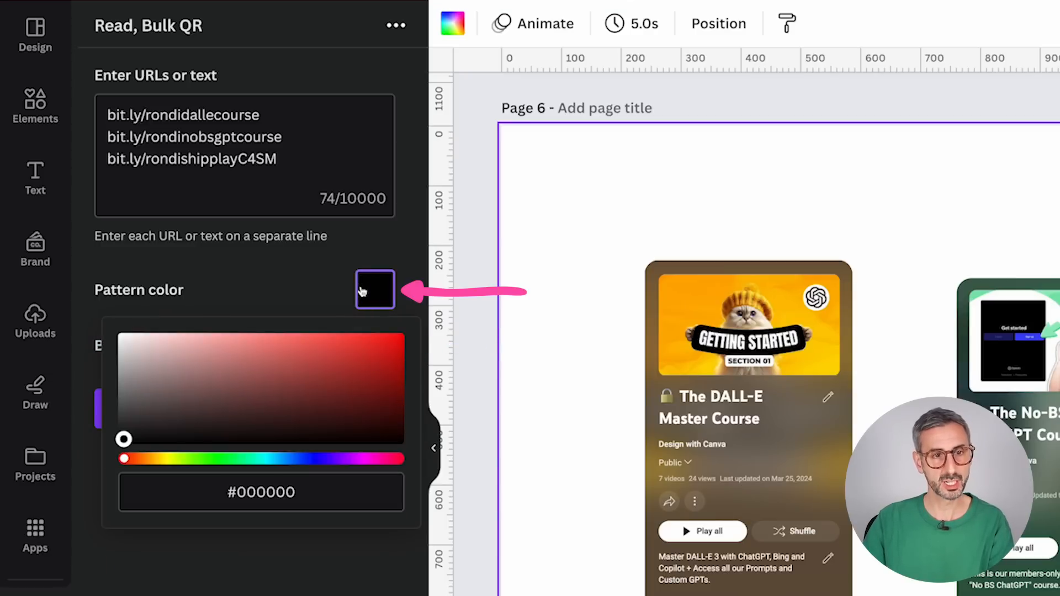
left_click(331, 282)
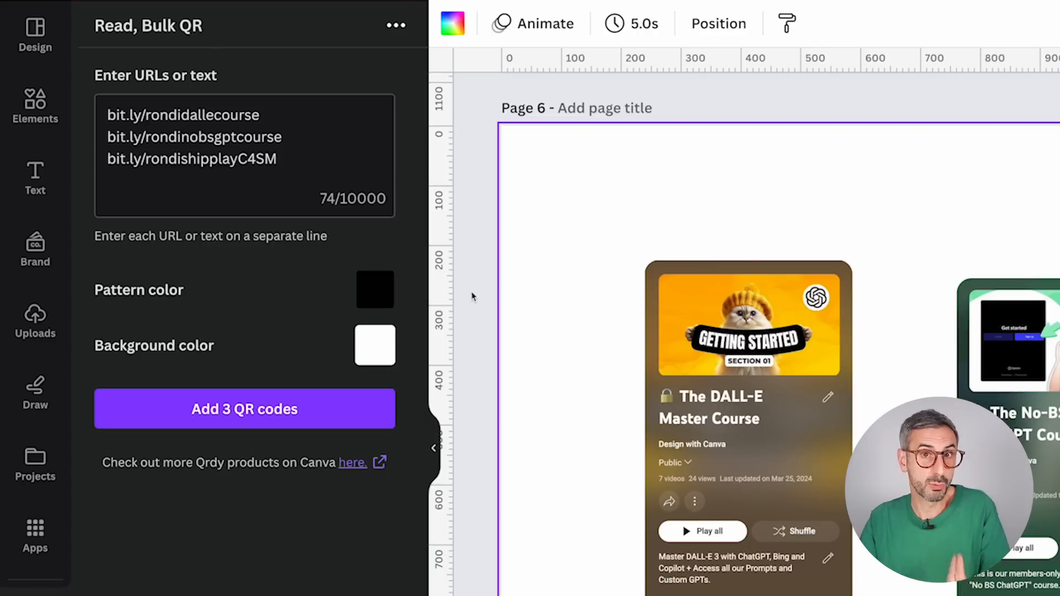
left_click(380, 301)
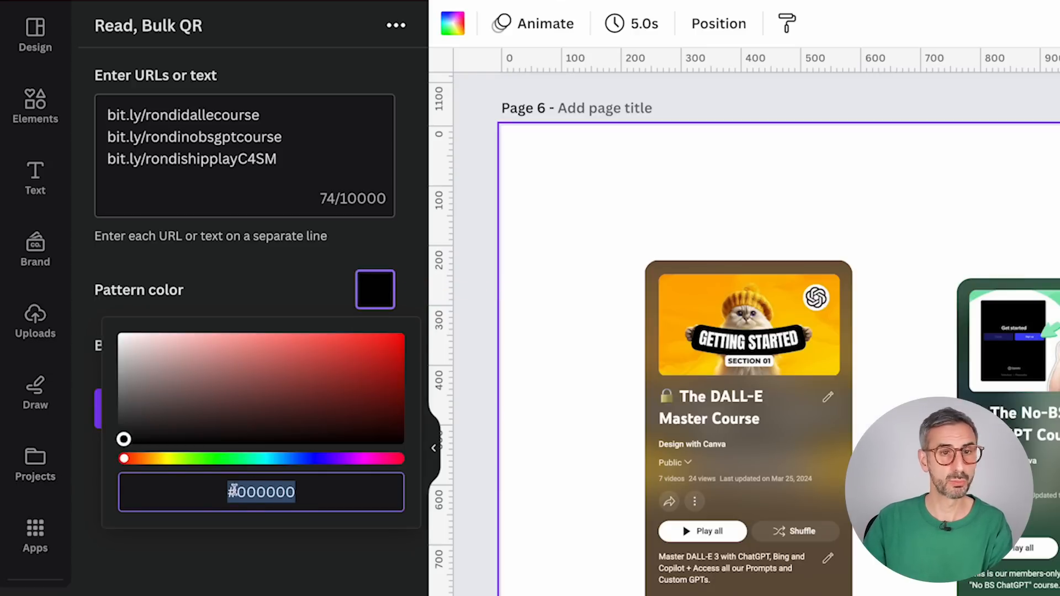
left_click(267, 494)
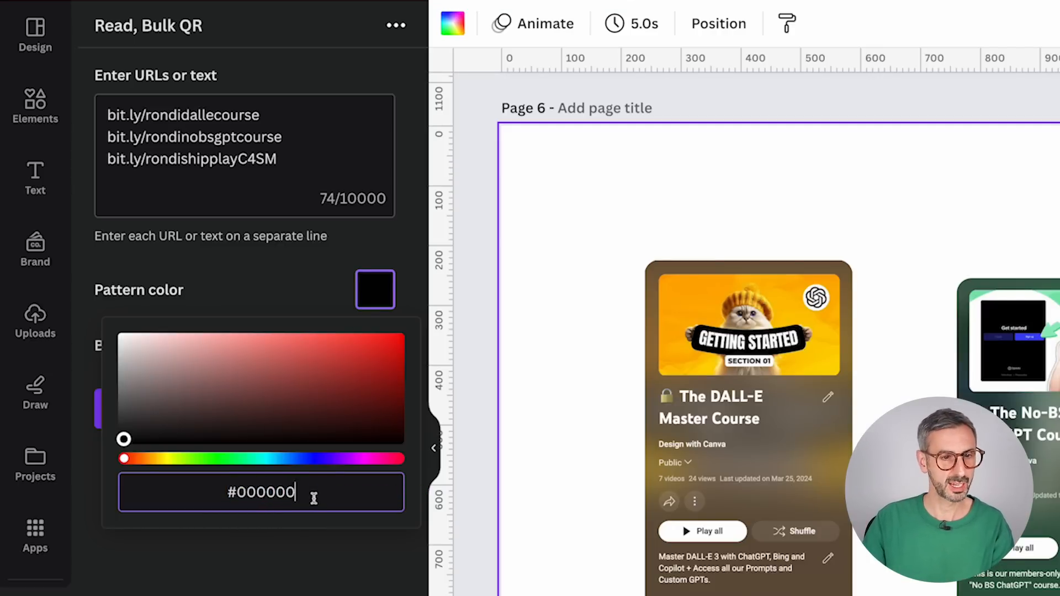
left_click_drag(314, 496, 231, 493)
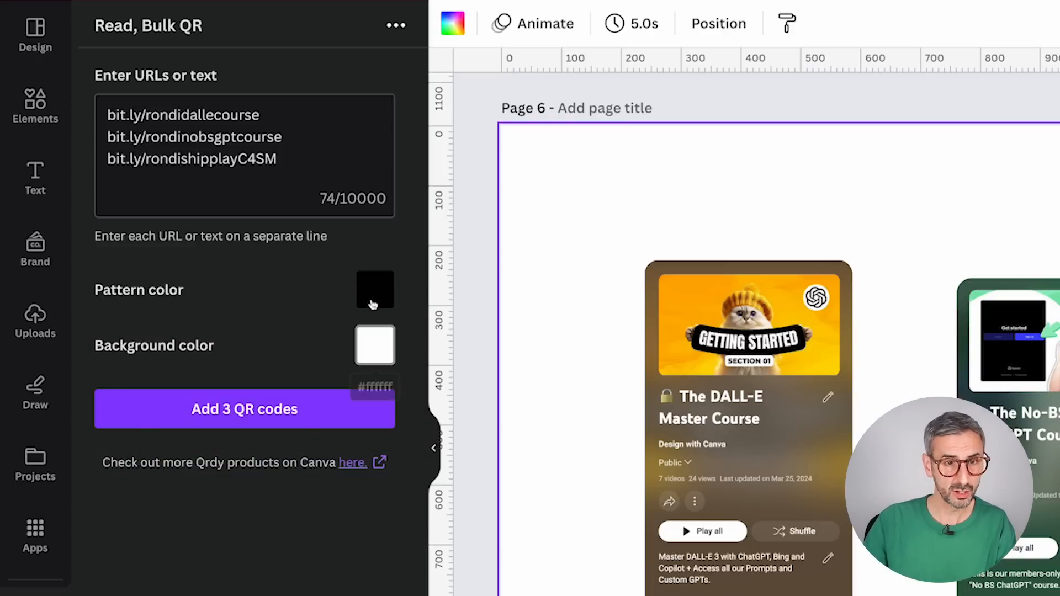
Step: Set the QR codes' pattern color to the pink #E11B9E
left_click(370, 289)
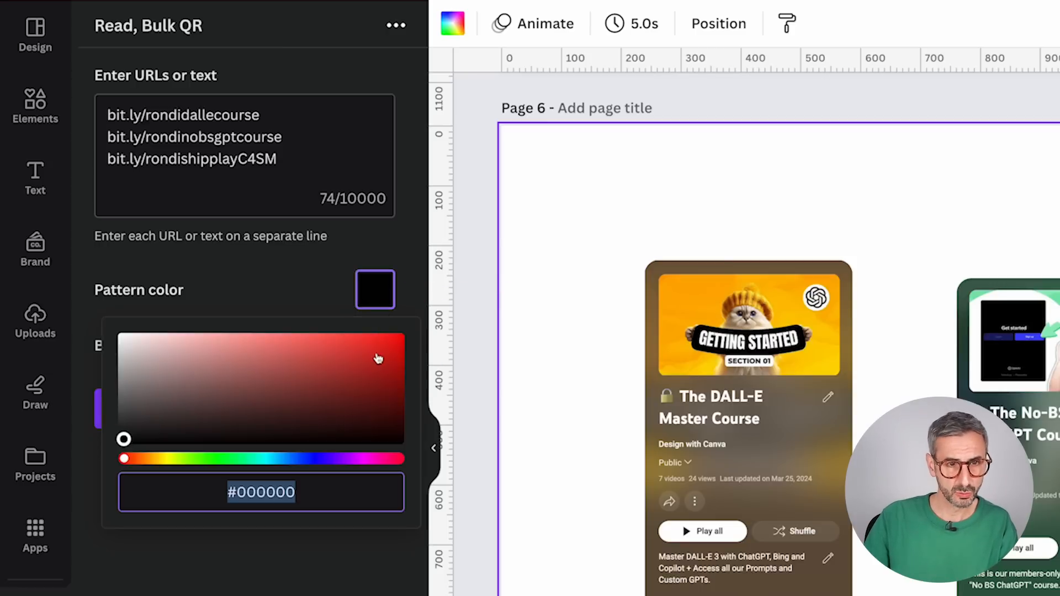
left_click(361, 460)
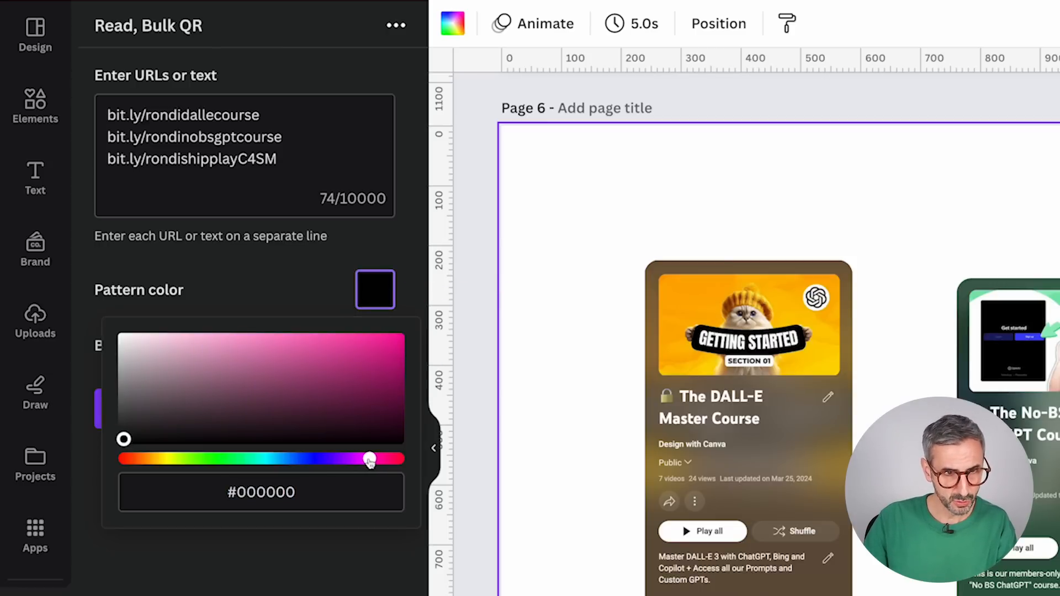
mouse_move(376, 355)
left_mouse_down()
mouse_move(383, 345)
mouse_move(369, 346)
left_mouse_up()
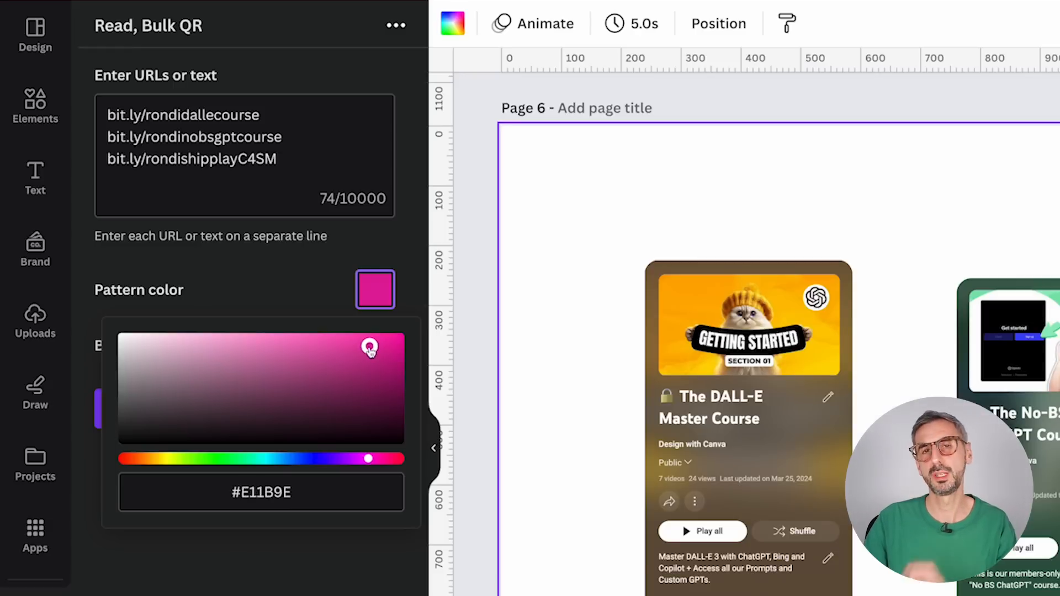
left_click(343, 567)
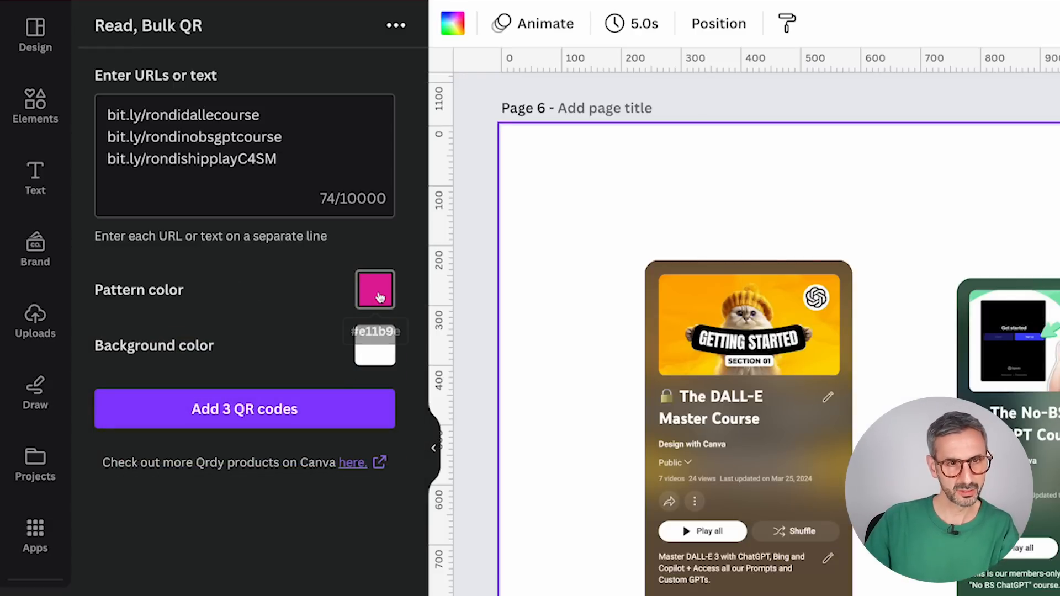
Step: Generate the three QR codes and add them to page 6
left_click(374, 346)
key("Escape")
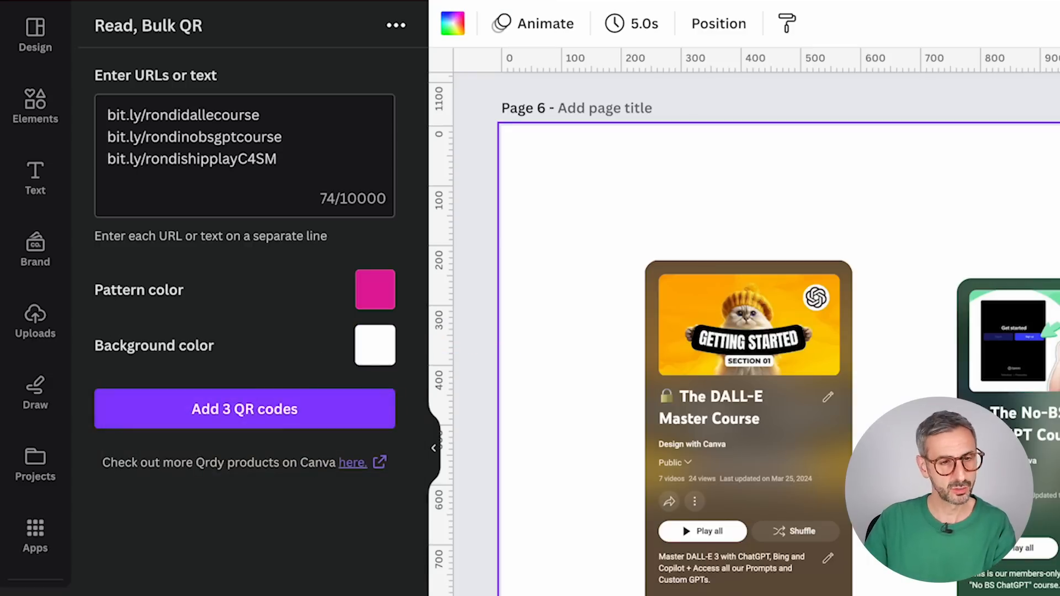
left_click(269, 414)
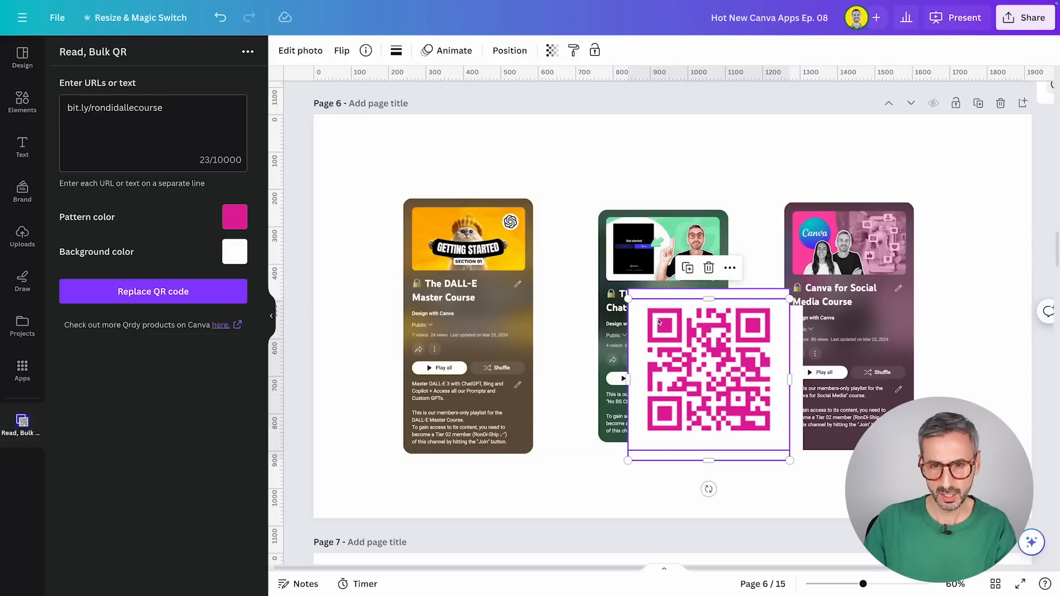
Step: Move the stacked QR codes toward the page's lower-right area and scale all three down to small badges
left_click_drag(658, 322, 874, 366)
left_click_drag(724, 346, 929, 391)
left_click_drag(740, 387, 933, 409)
left_click_drag(804, 477, 886, 454)
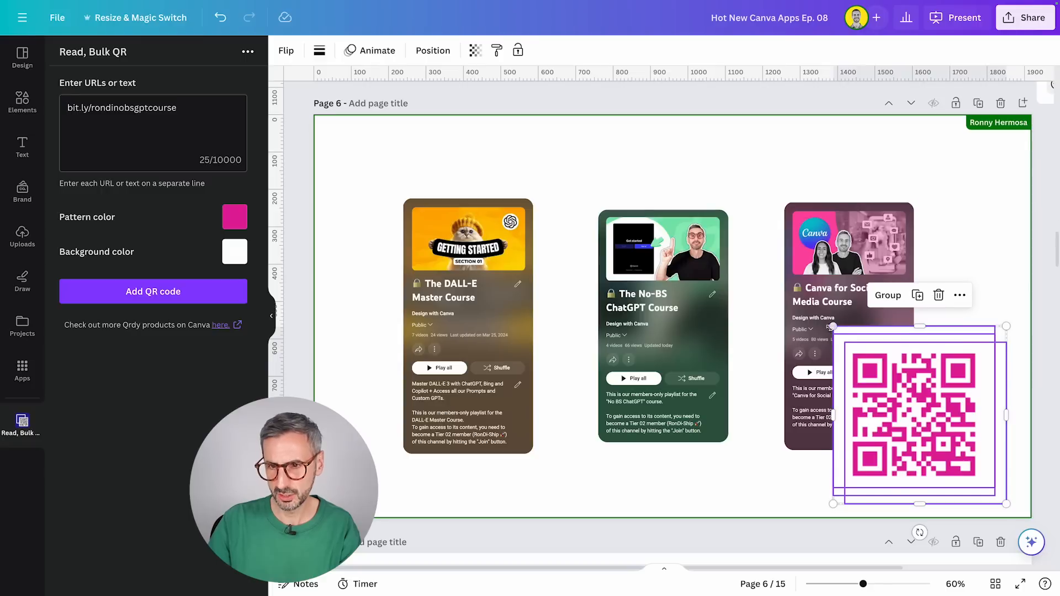
left_click_drag(829, 328, 716, 215)
left_click(963, 419)
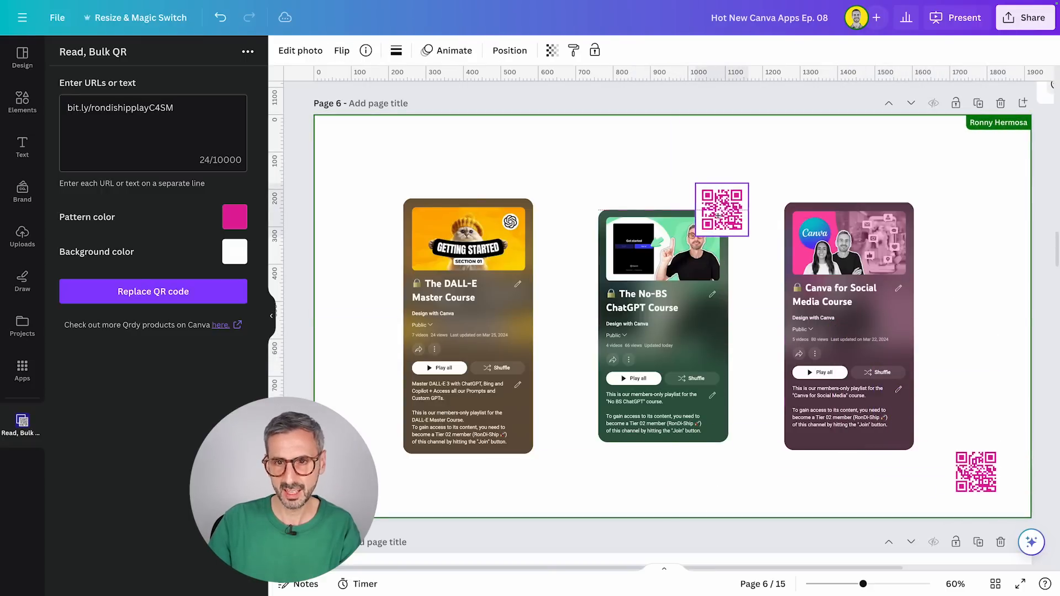
Step: Place one QR code over the upper-right corner of each of the three course cards
left_click_drag(976, 472, 913, 211)
left_click_drag(980, 481, 515, 228)
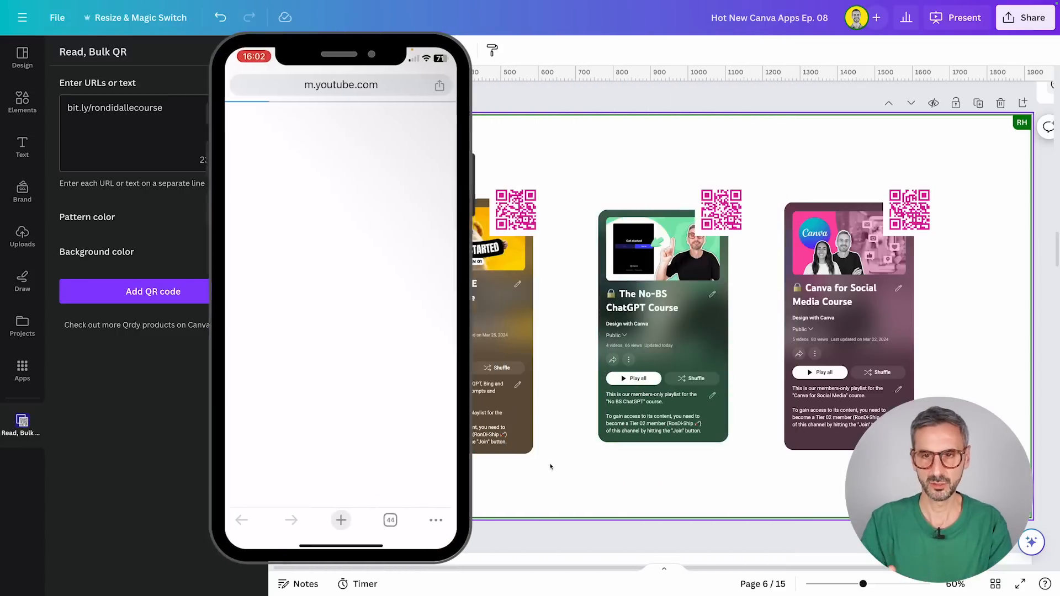
left_click(909, 213)
mouse_move(909, 214)
left_mouse_down()
mouse_move(821, 226)
mouse_move(721, 212)
mouse_move(778, 205)
mouse_move(916, 220)
left_mouse_up()
left_click_drag(672, 257, 742, 213)
left_click(962, 238)
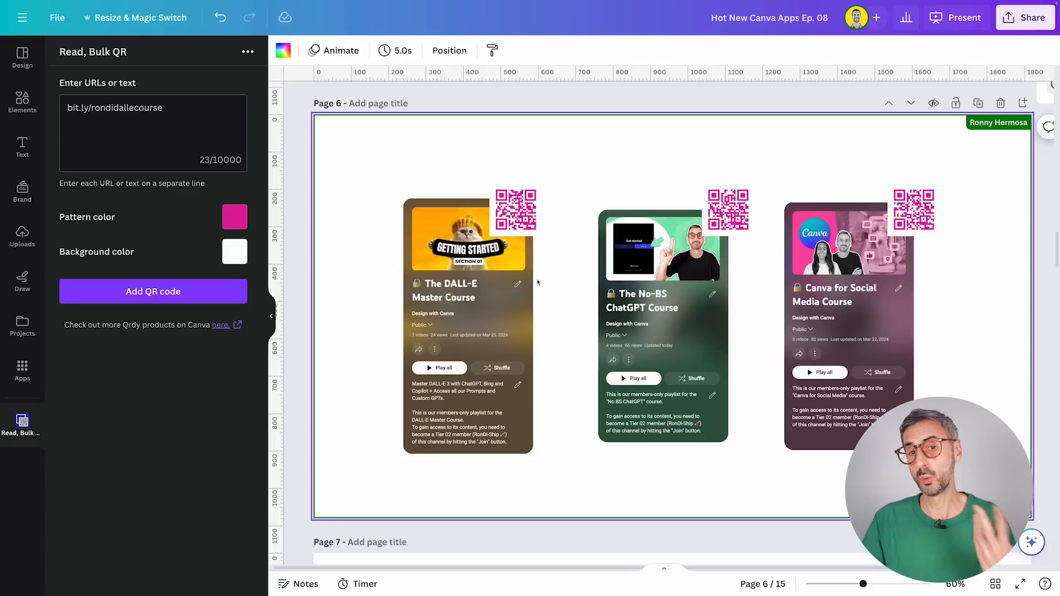
Step: Set the corner rounding of the DALL-E card's QR code to 25
left_click(520, 220)
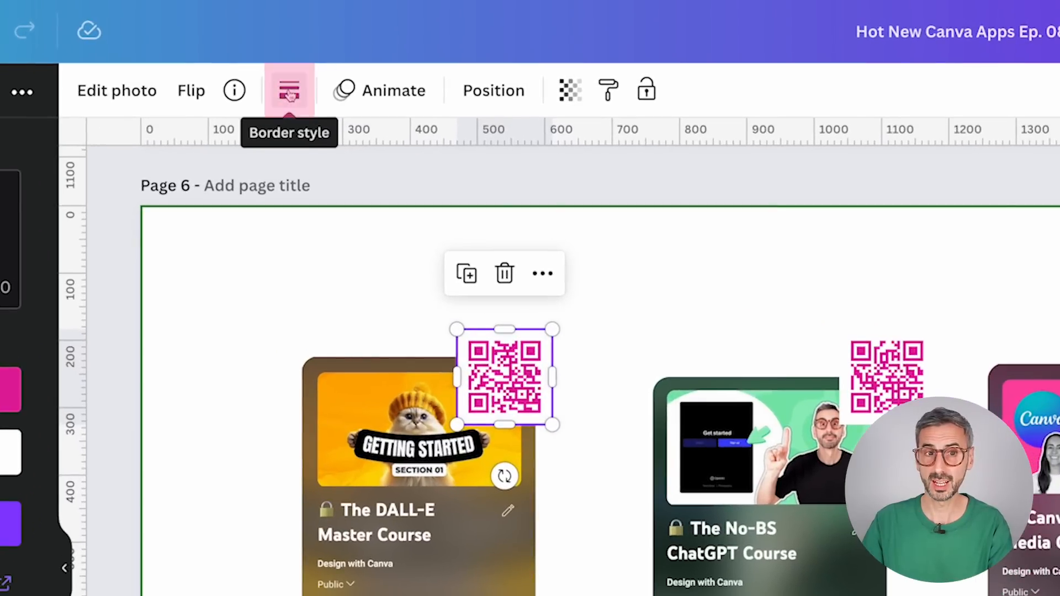
left_click(289, 93)
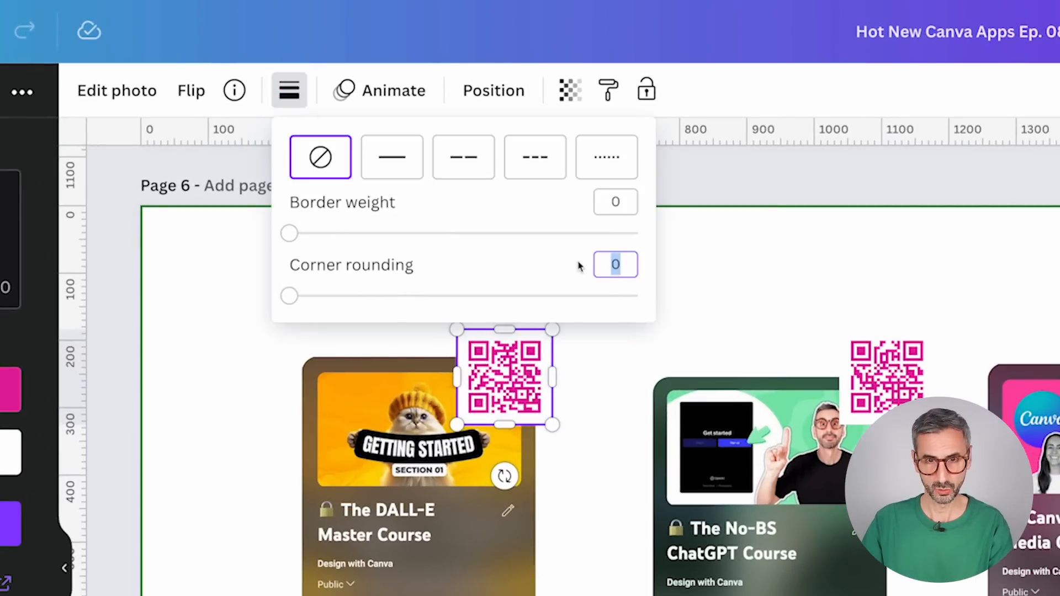
key("Return")
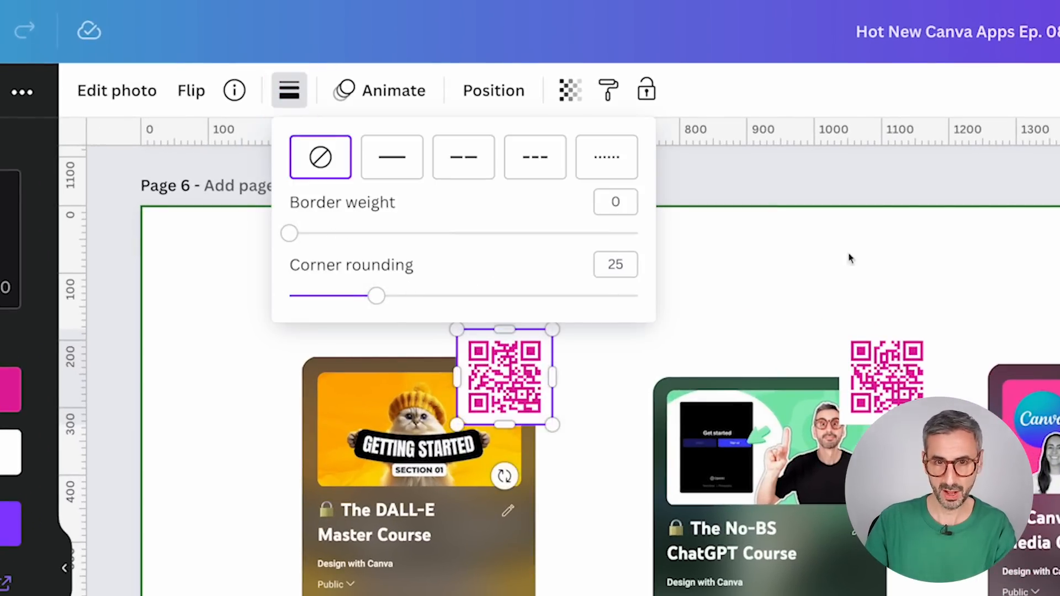
left_click(849, 256)
Step: Copy the style of the DALL-E card's QR code to the QR codes on the ChatGPT and Canva for Social Media cards
left_click(533, 203)
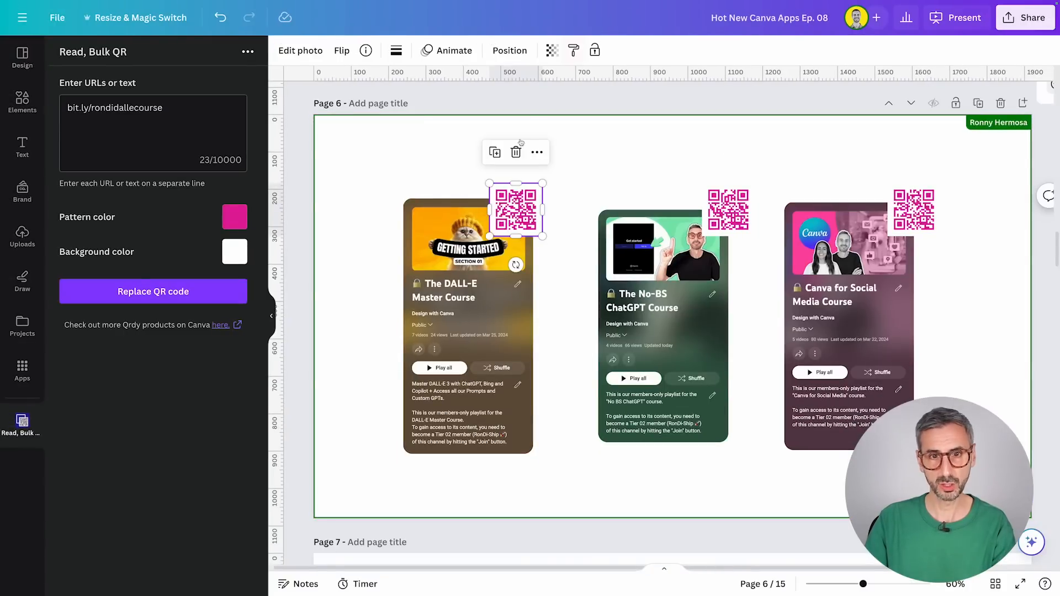
left_click(572, 56)
left_click(728, 210)
left_click(572, 53)
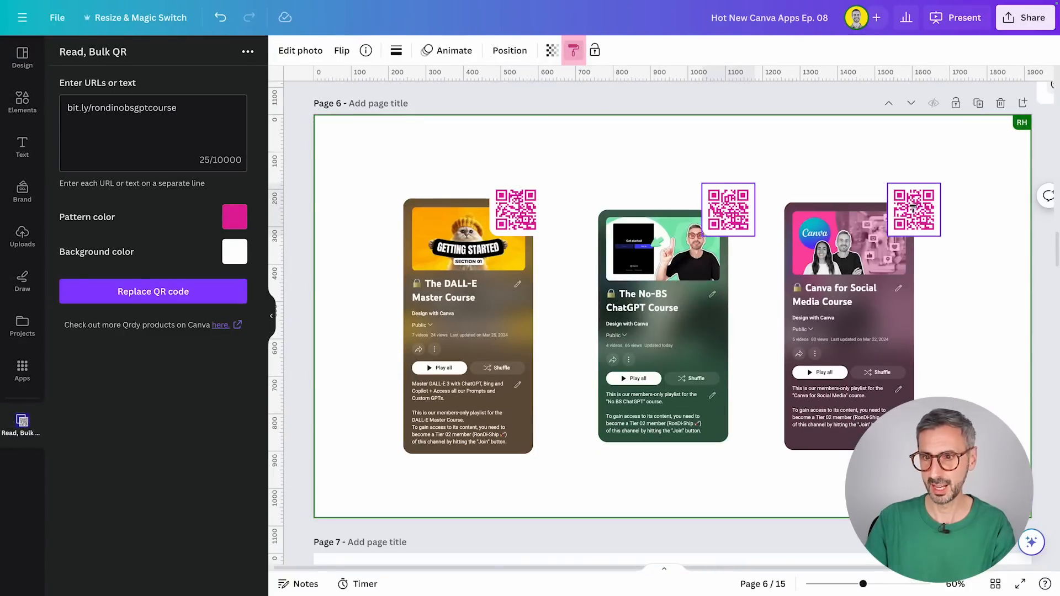
left_click(913, 209)
Step: Rotate the QR code on each of the three course cards slightly counter-clockwise
left_click(503, 119)
left_click(504, 191)
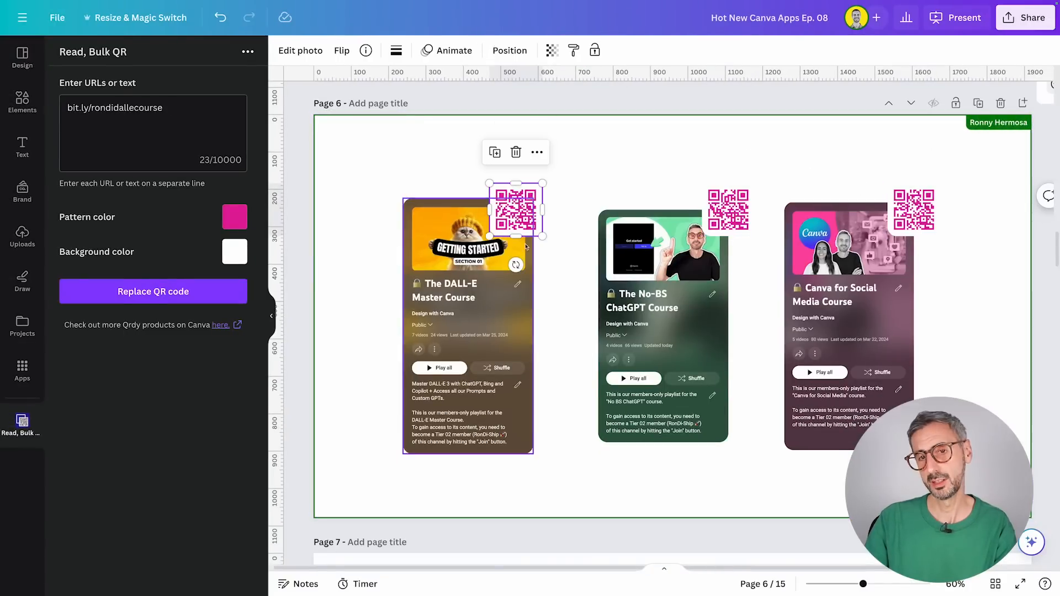
mouse_move(516, 264)
left_mouse_down()
mouse_move(531, 263)
mouse_move(521, 263)
left_mouse_up()
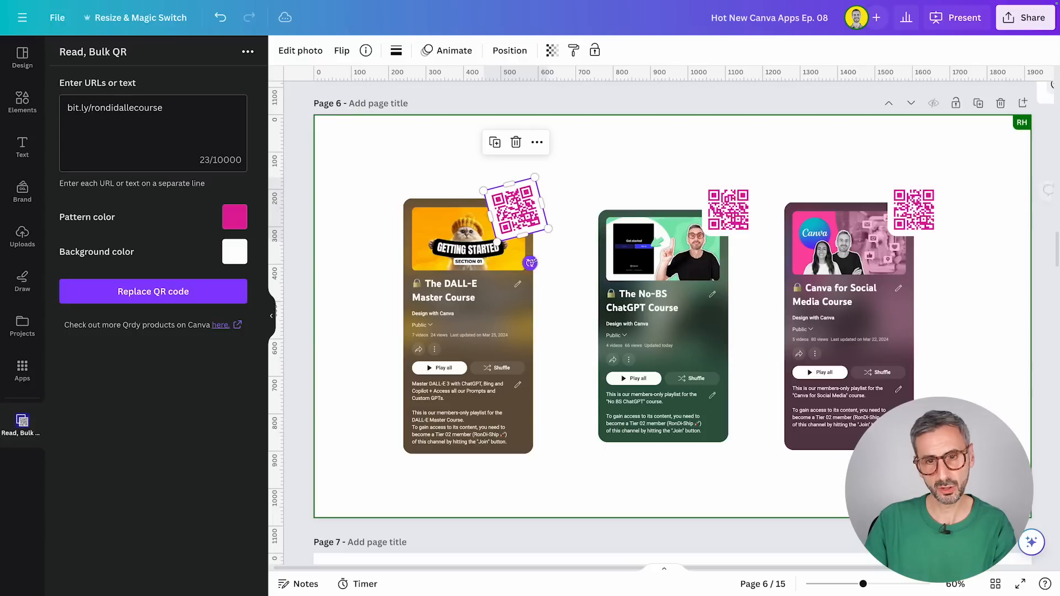
left_click(728, 210)
left_click_drag(729, 265, 747, 267)
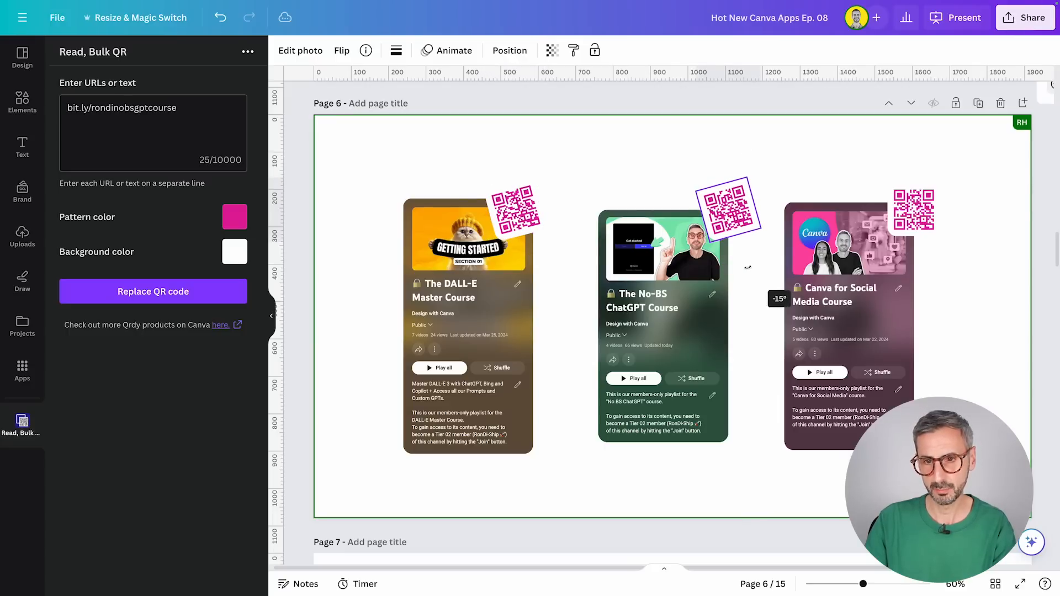
left_click(914, 211)
left_click_drag(915, 264, 929, 261)
left_click(953, 293)
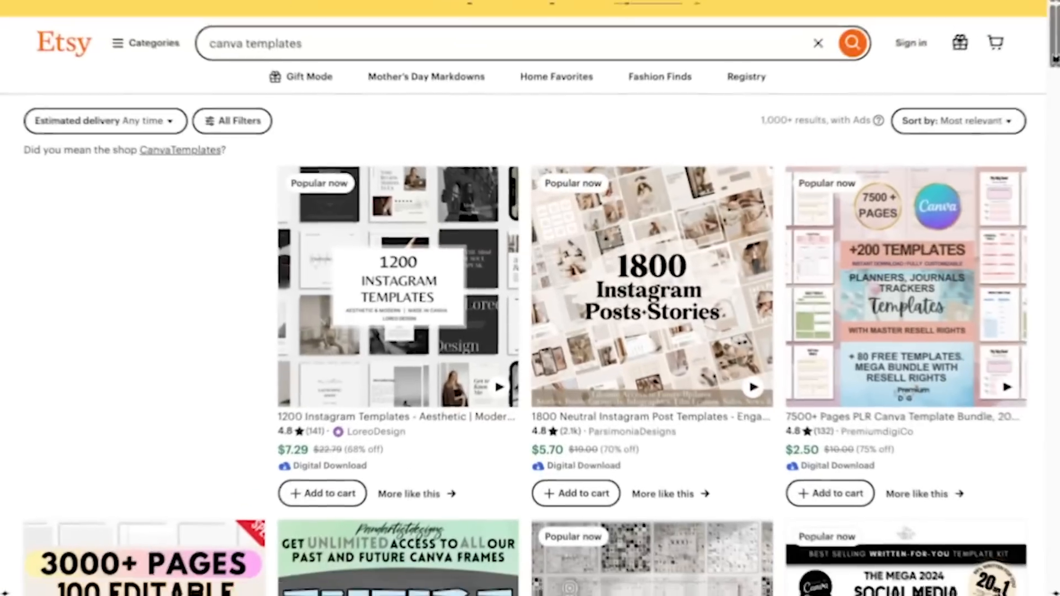
scroll(1050, 110, "down", 10)
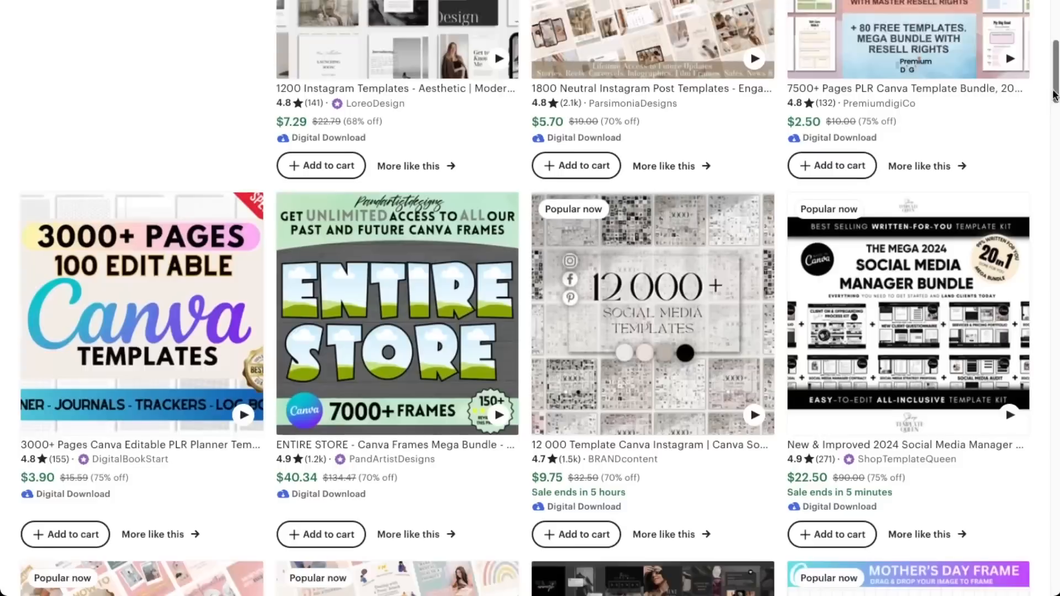
scroll(1050, 111, "down", 3)
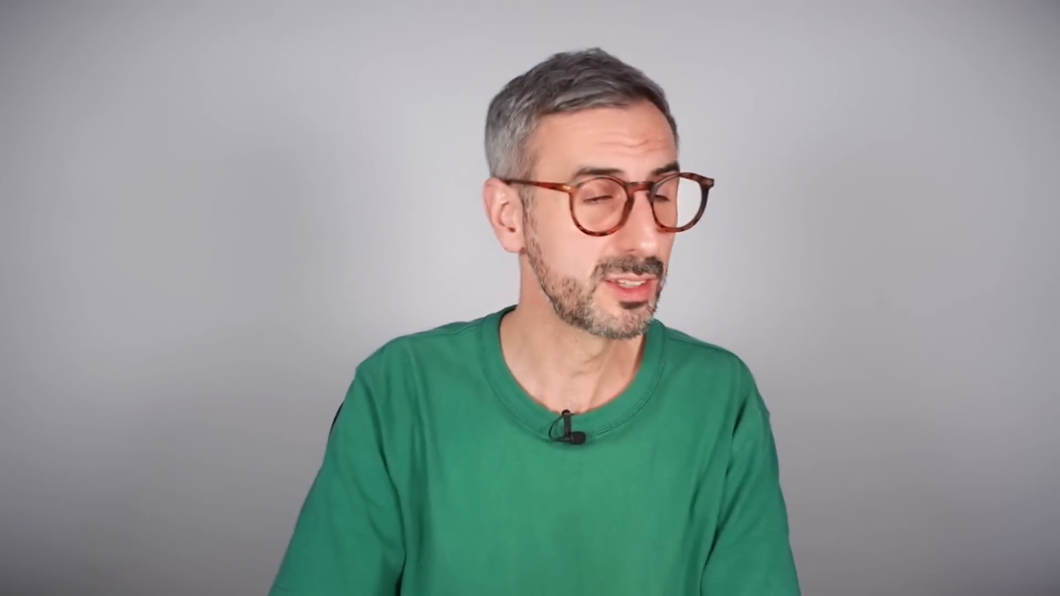
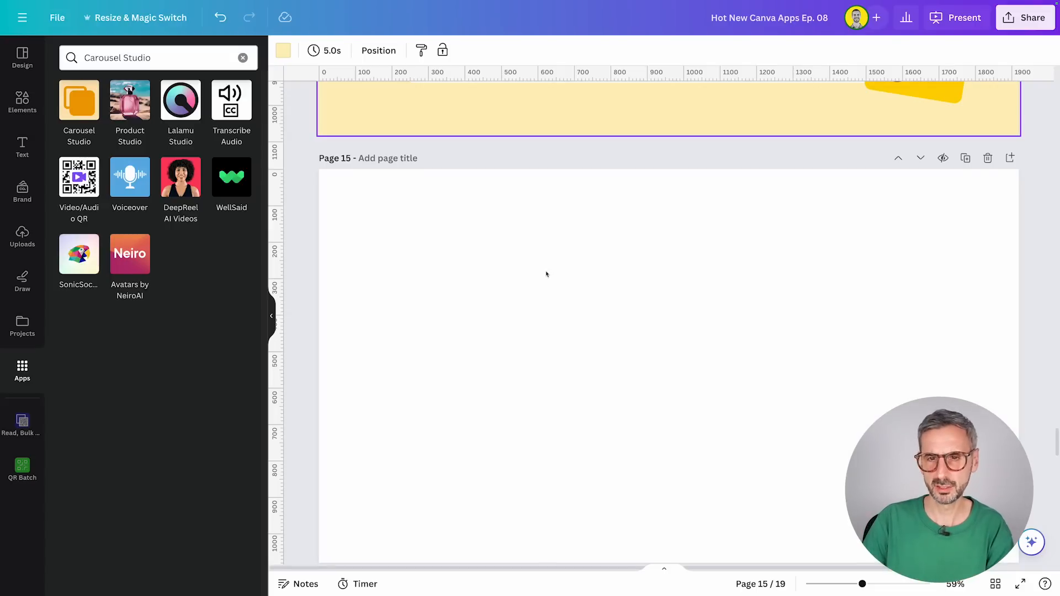
Step: Replace the Carousel Studio topic with "What makes a great resume?" and research it
scroll(632, 331, "down", 1)
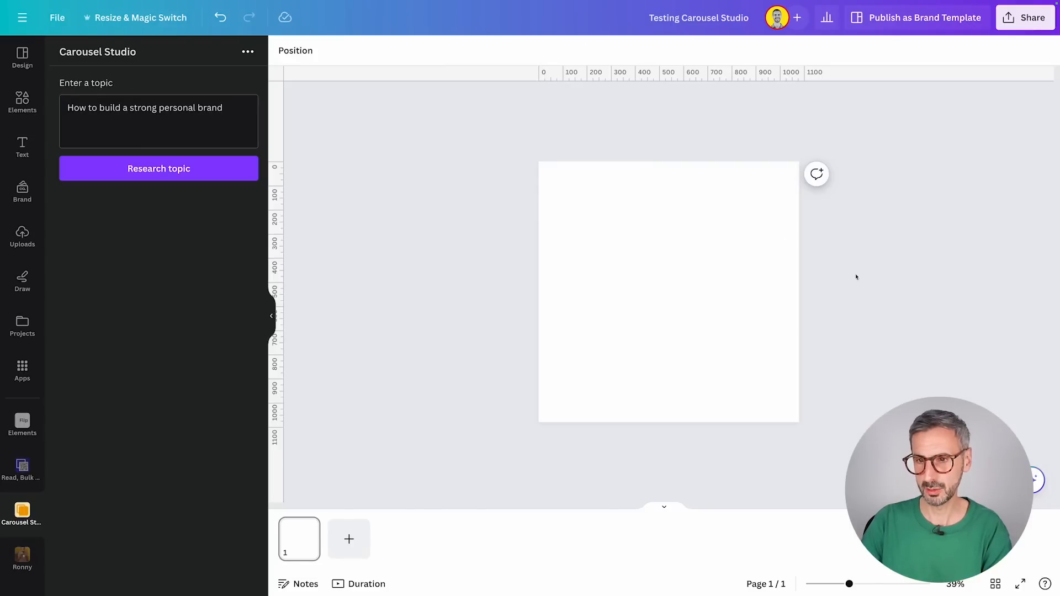
left_click_drag(849, 584, 856, 584)
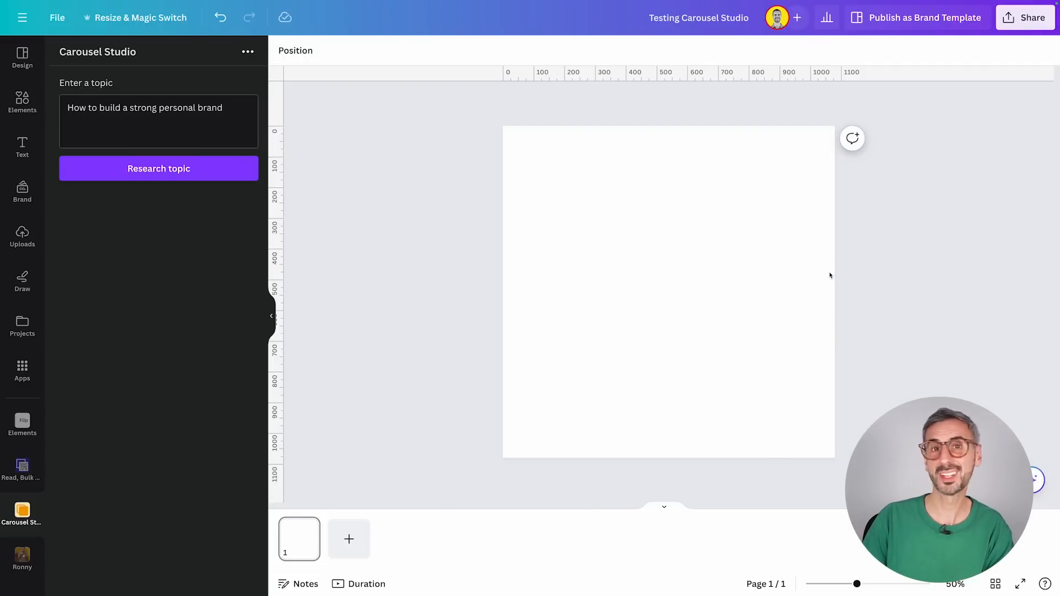
left_click(636, 280)
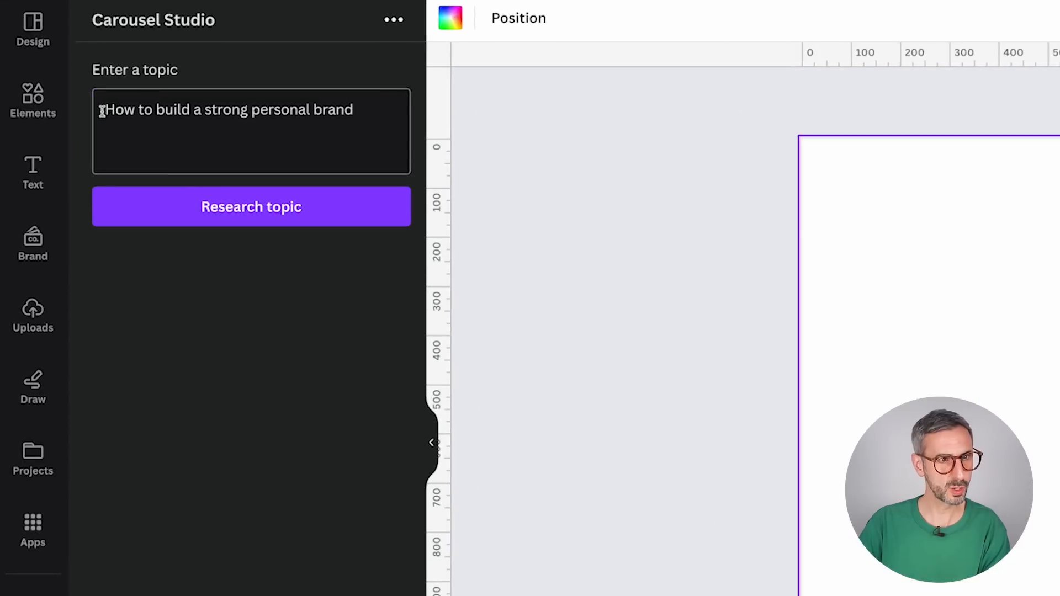
left_click_drag(65, 108, 224, 114)
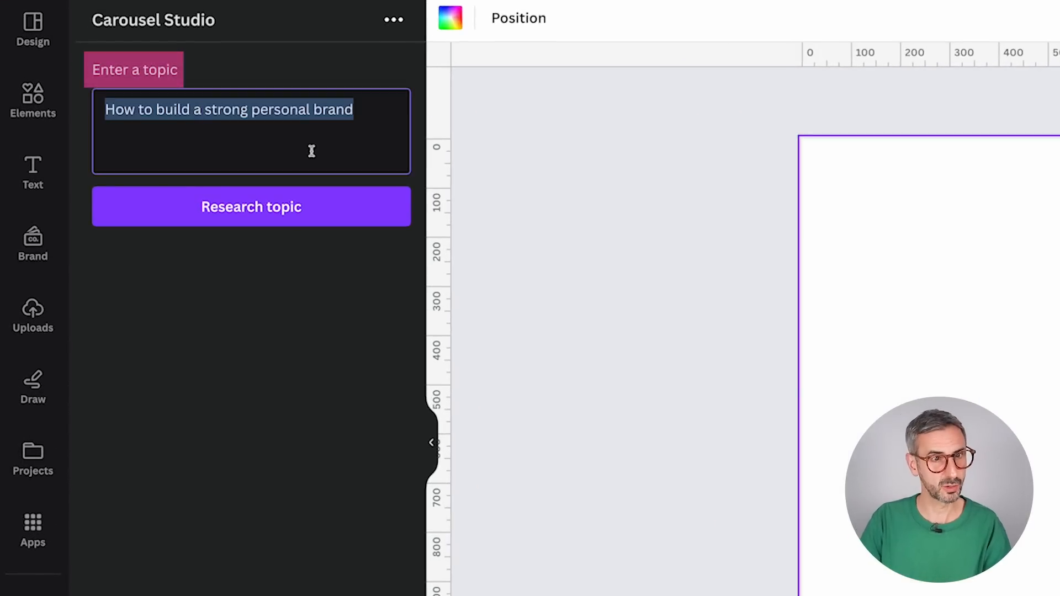
left_click(321, 131)
left_click_drag(355, 114, 78, 117)
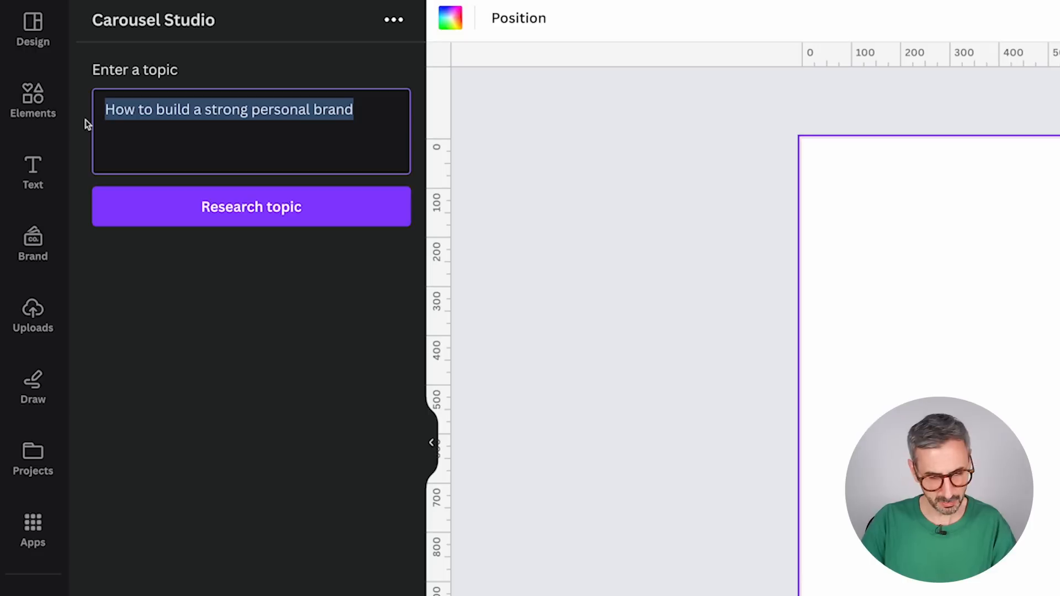
type("What makes a great resume?")
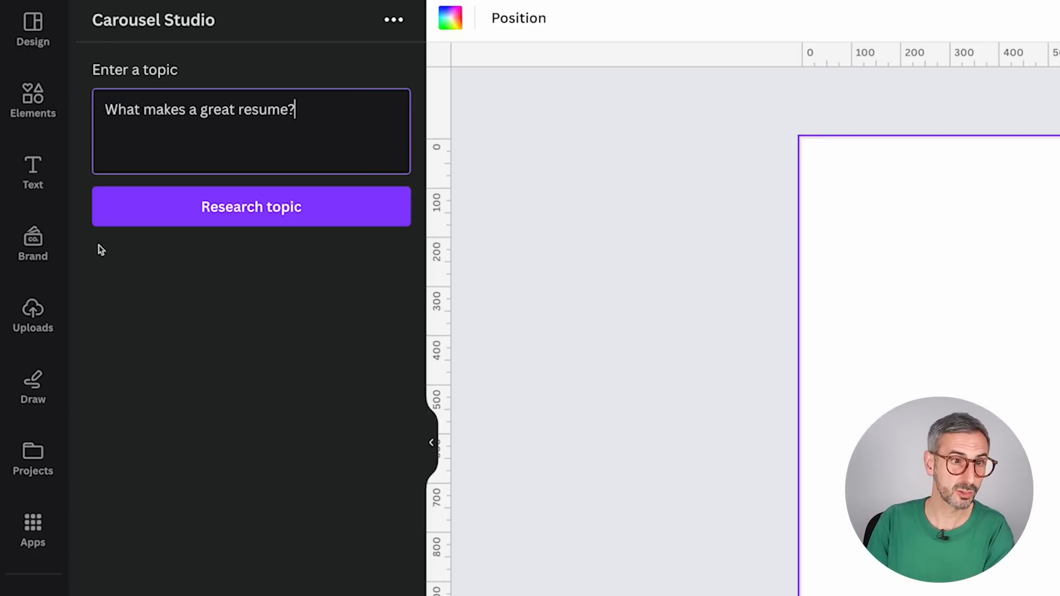
left_click(238, 209)
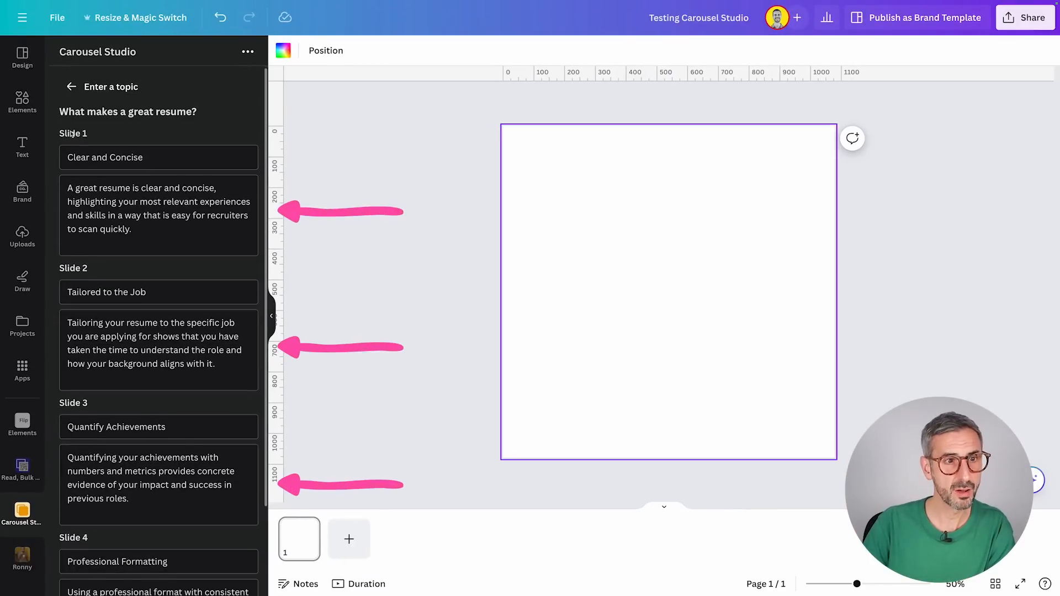
Step: Review the proposed titles and descriptions for slides 1 to 4 of the resume carousel
scroll(81, 496, "down", 2)
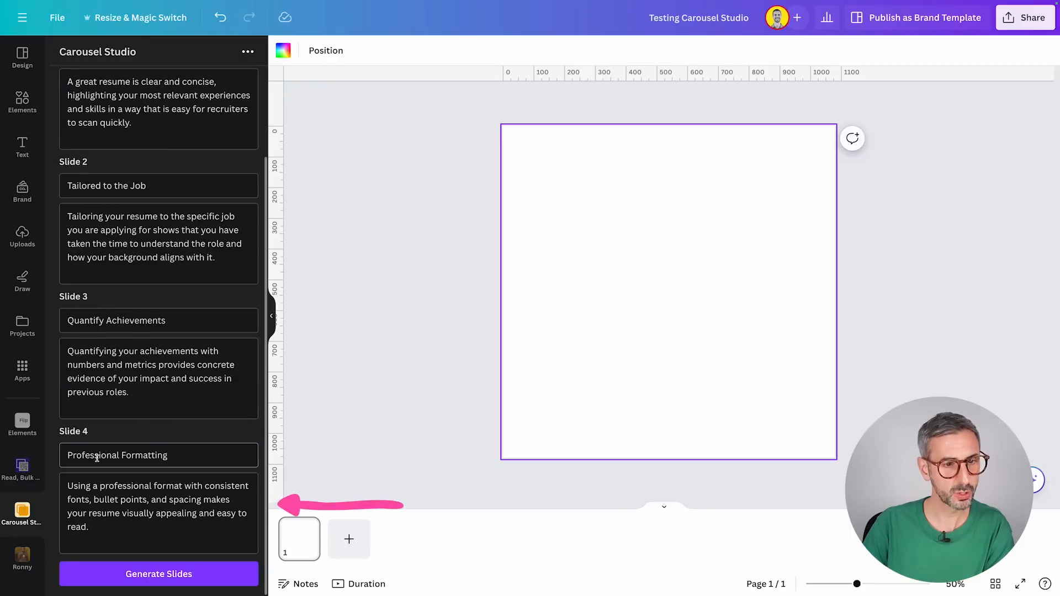
scroll(124, 184, "up", 3)
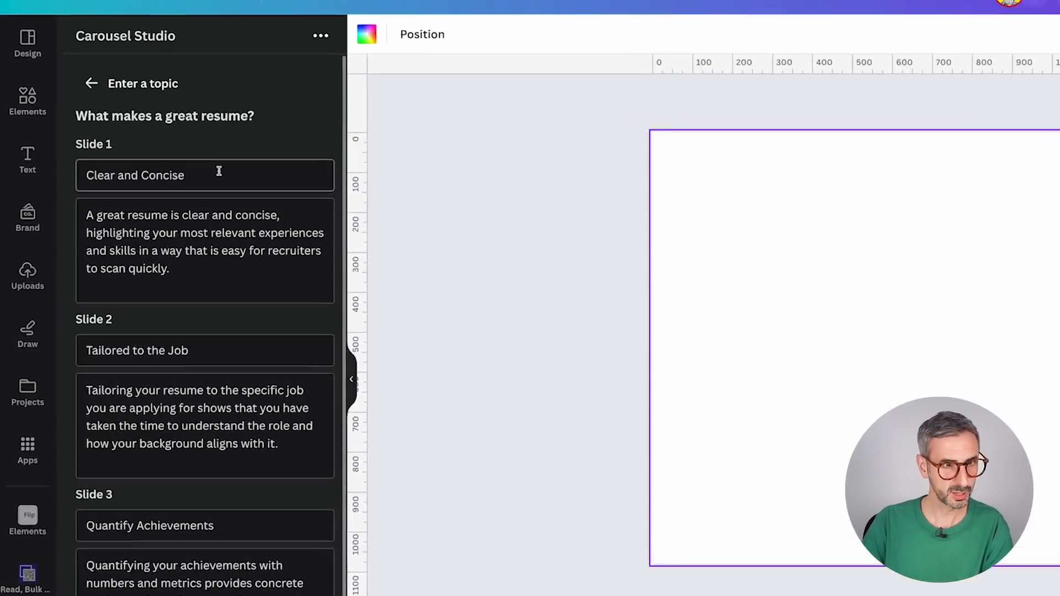
left_click_drag(172, 159, 72, 156)
left_click_drag(98, 245, 293, 343)
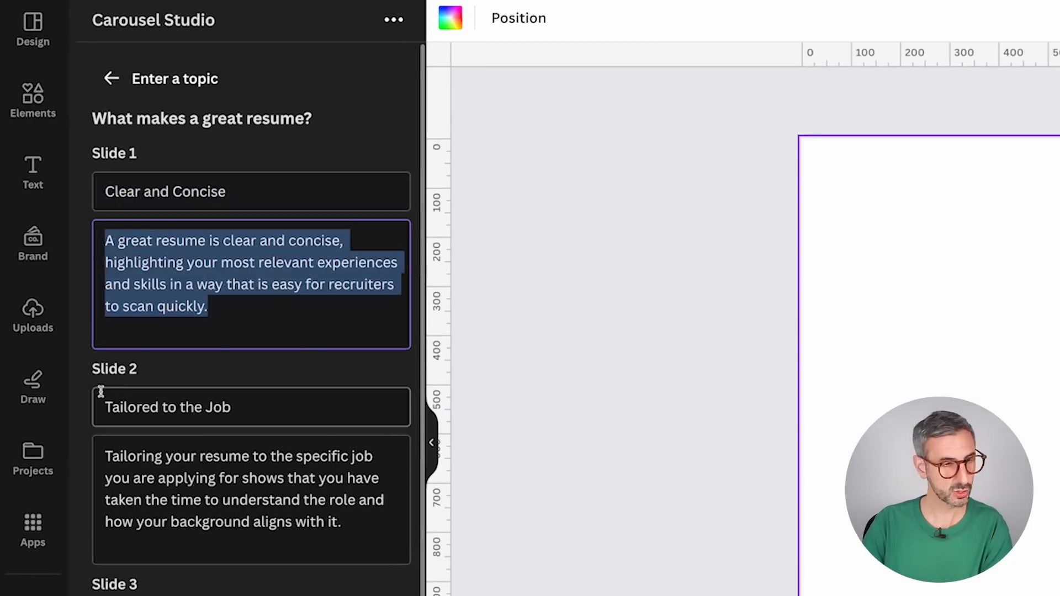
left_click(379, 128)
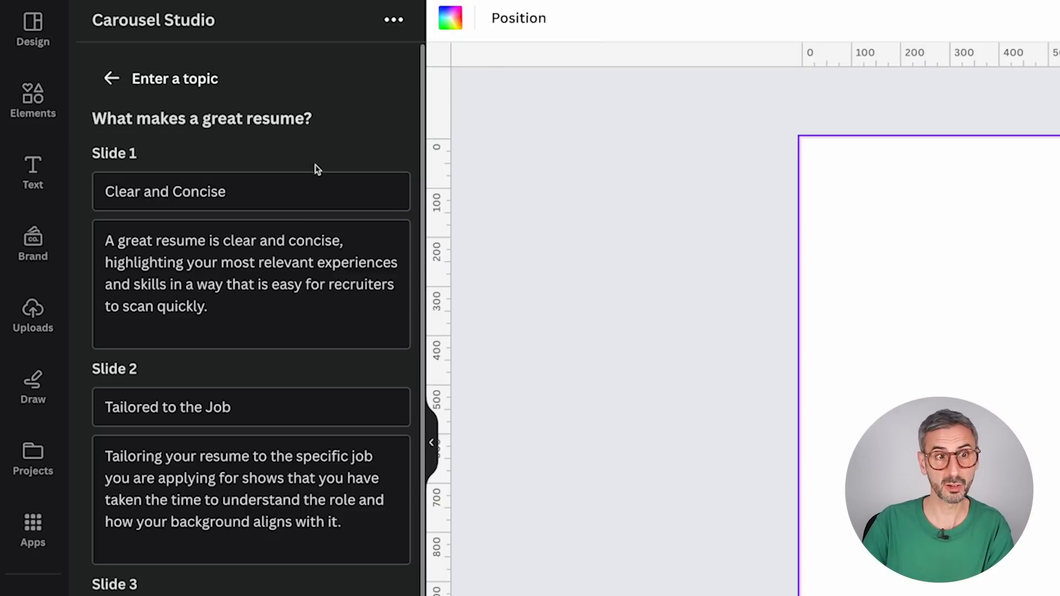
left_click_drag(238, 192, 49, 195)
left_click_drag(237, 407, 40, 401)
scroll(154, 489, "down", 3)
left_click_drag(264, 450, 78, 443)
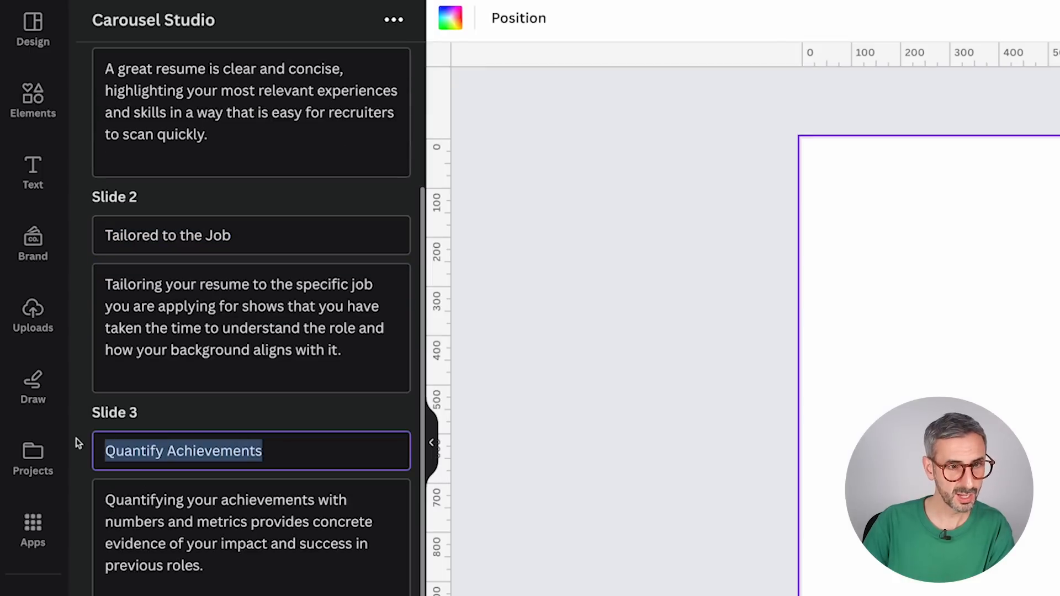
scroll(300, 490, "down", 4)
left_click_drag(264, 425, 104, 425)
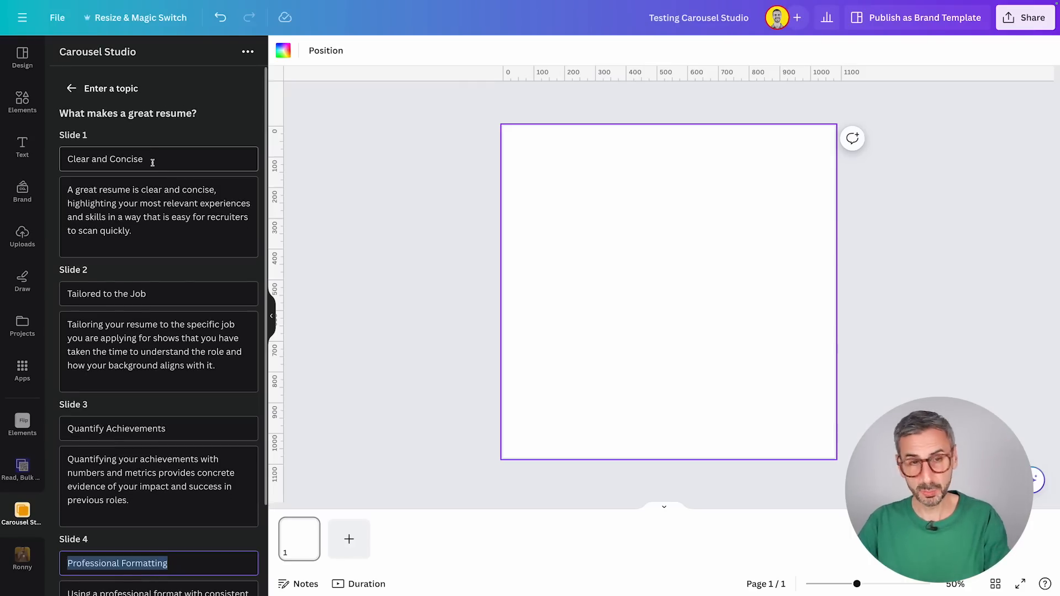
scroll(147, 170, "down", 2)
left_click(202, 444)
left_click_drag(191, 392, 71, 350)
left_click(125, 398)
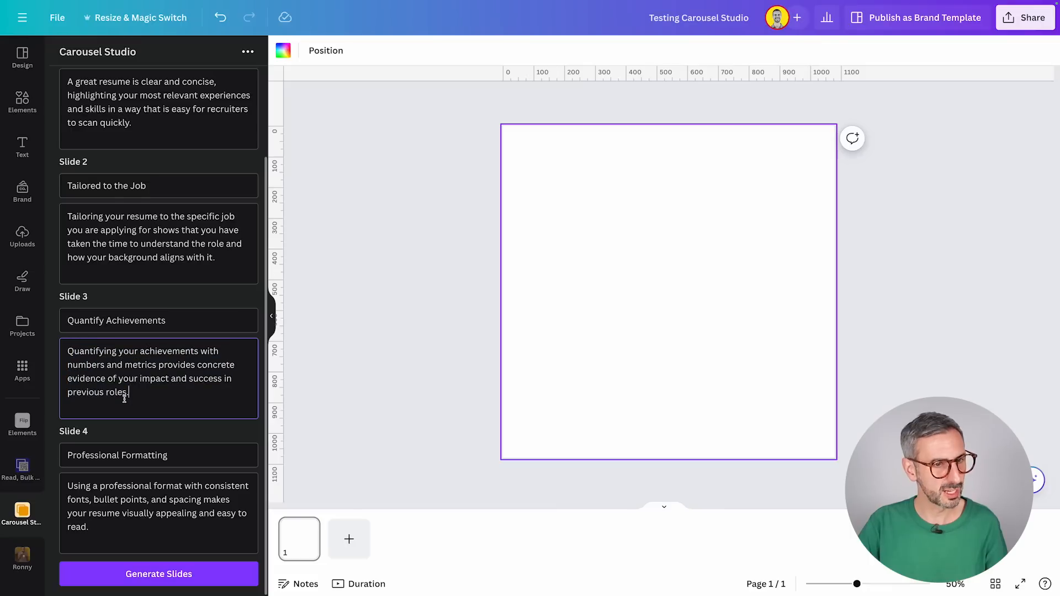
left_click_drag(170, 322, 28, 314)
left_click(188, 377)
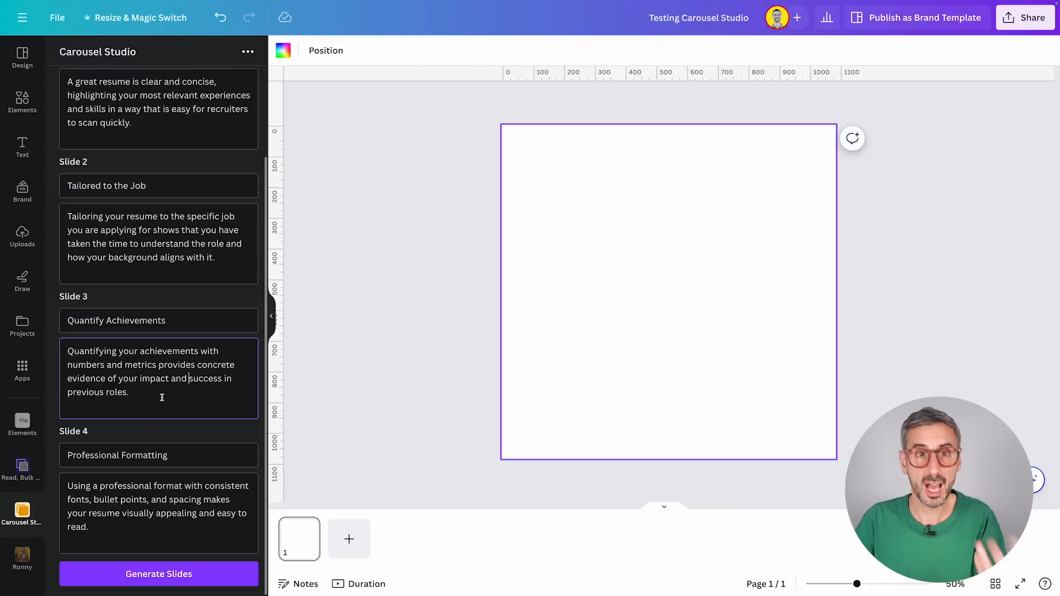
Step: Generate the carousel slides from the four researched resume points
left_click(192, 574)
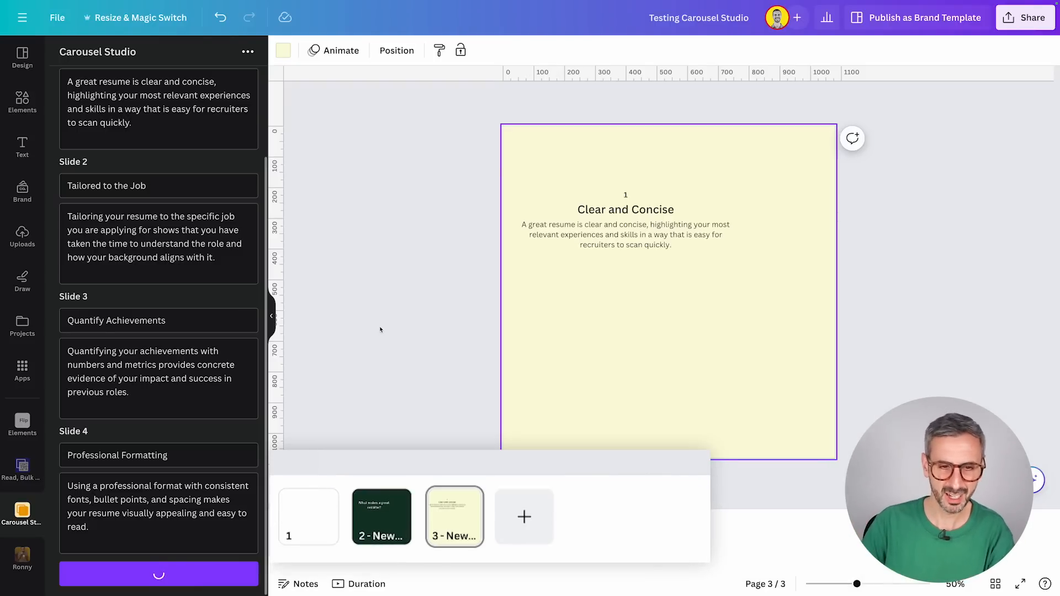
left_click(378, 527)
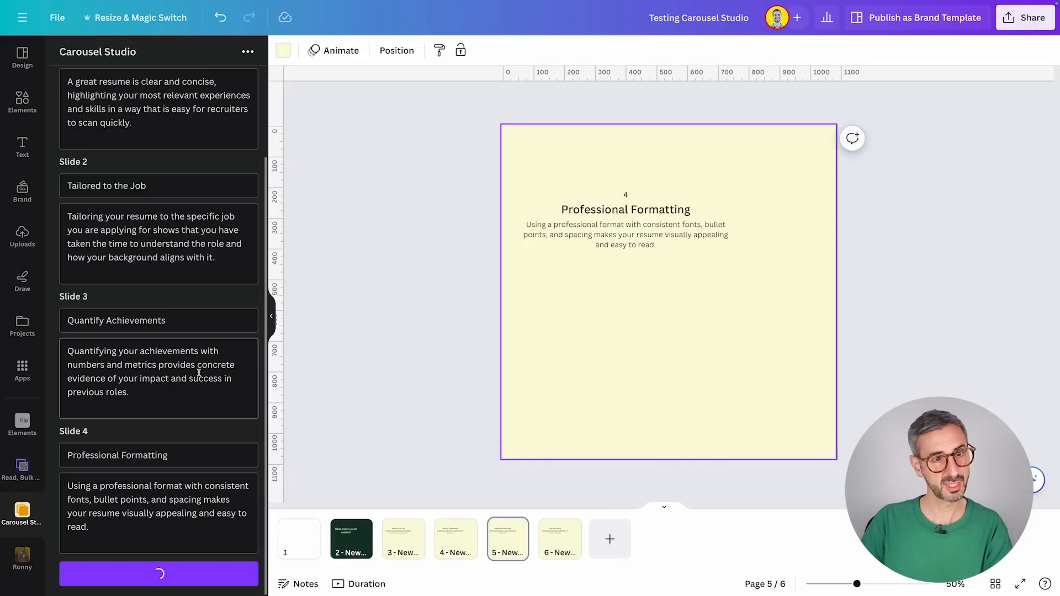
scroll(110, 215, "up", 2)
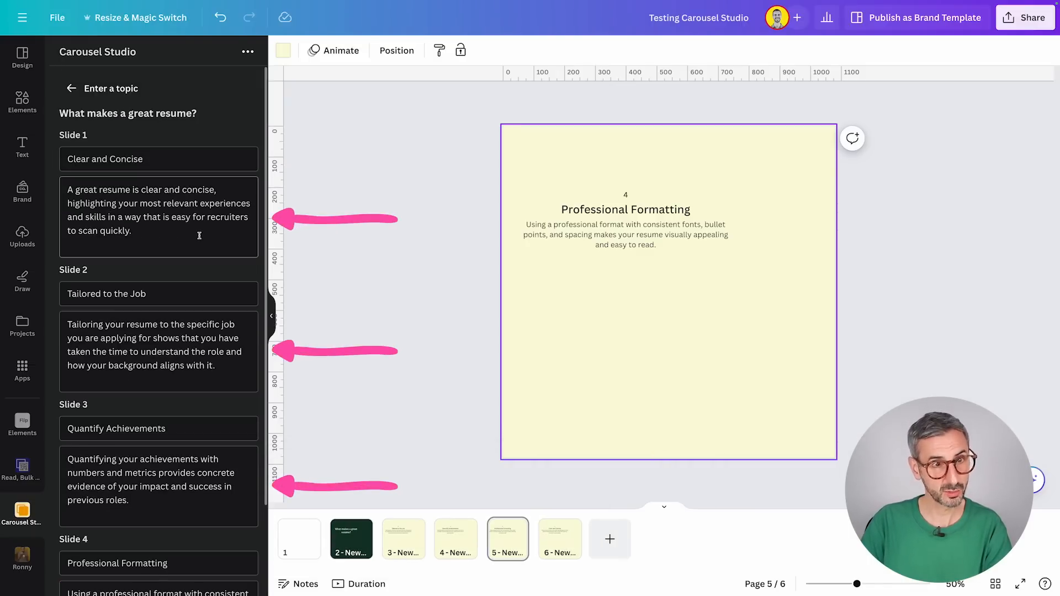
Step: On page 2, move "in 4 steps" below the "What makes a great resume?" title and center both texts on the page
left_click(352, 538)
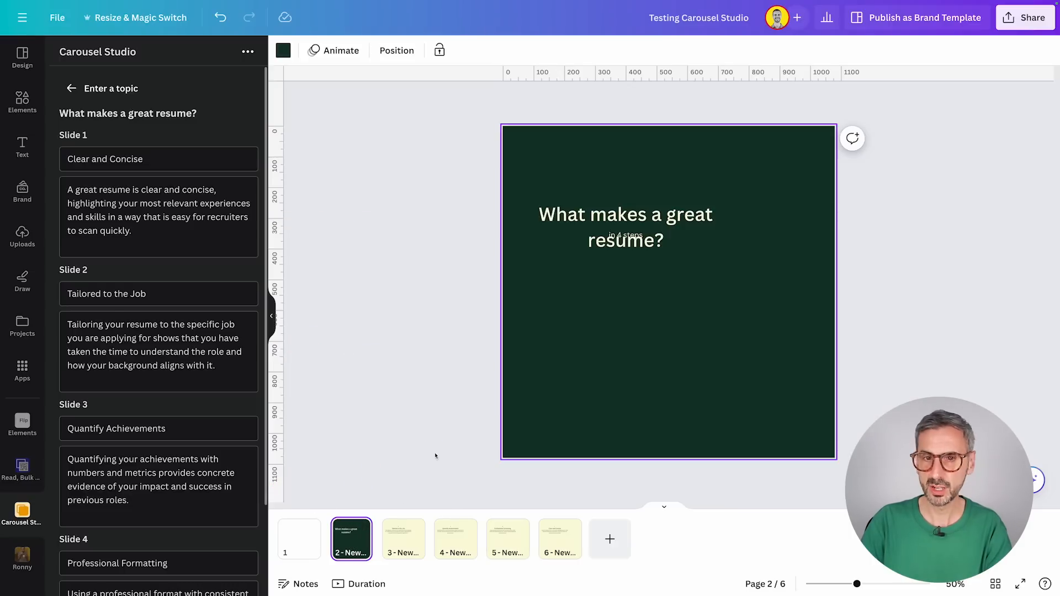
left_click_drag(624, 236, 625, 275)
left_click(628, 338)
left_click_drag(640, 393, 650, 190)
left_click_drag(649, 231, 692, 275)
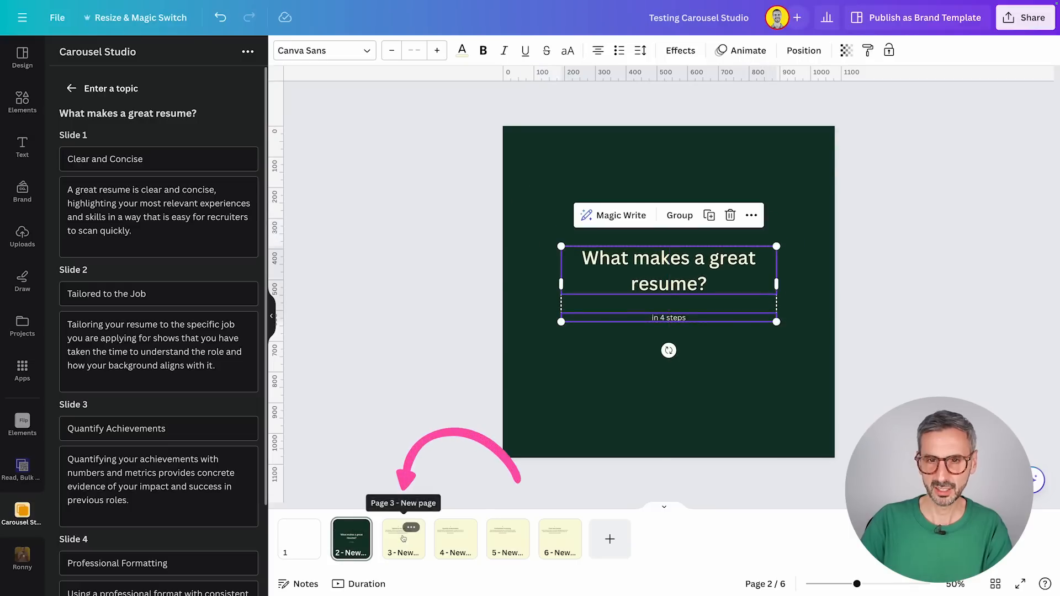
Step: Move the number, "Tailored to the Job" title and description together to the center of page 3
left_click(402, 537)
left_click_drag(632, 301, 628, 193)
left_click_drag(631, 232, 674, 306)
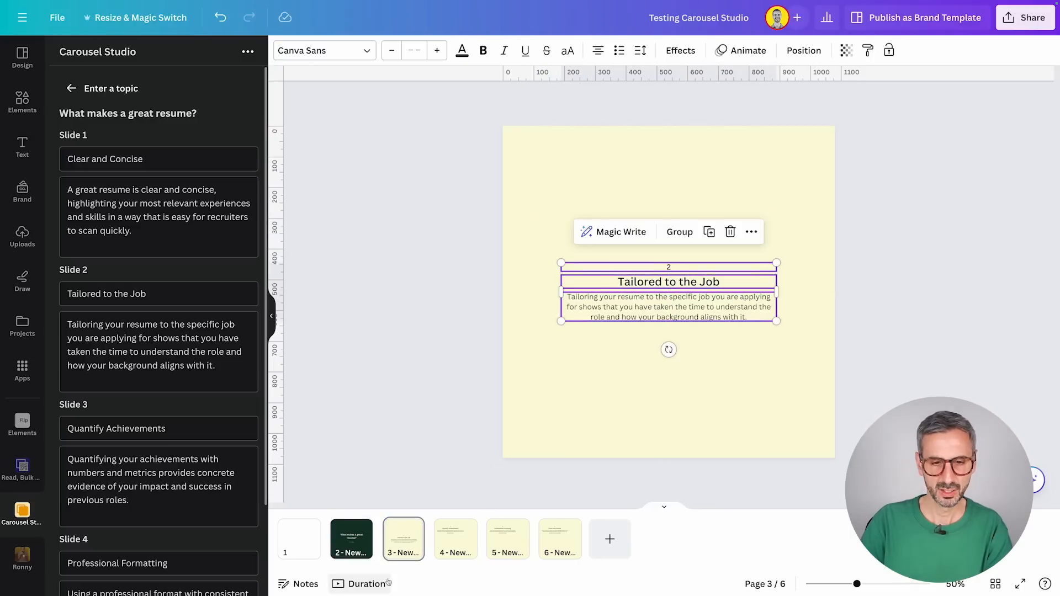
left_click(455, 535)
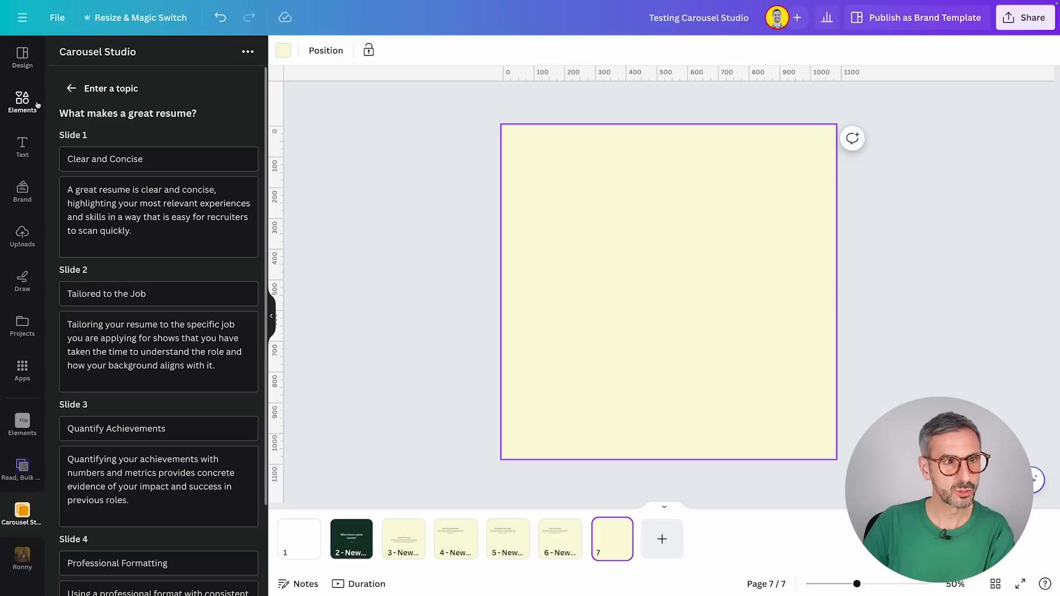
Step: Search the design templates for "linkedin carousel" and open the Black and Purple Duo Tone Seamless Carousel template
left_click(25, 55)
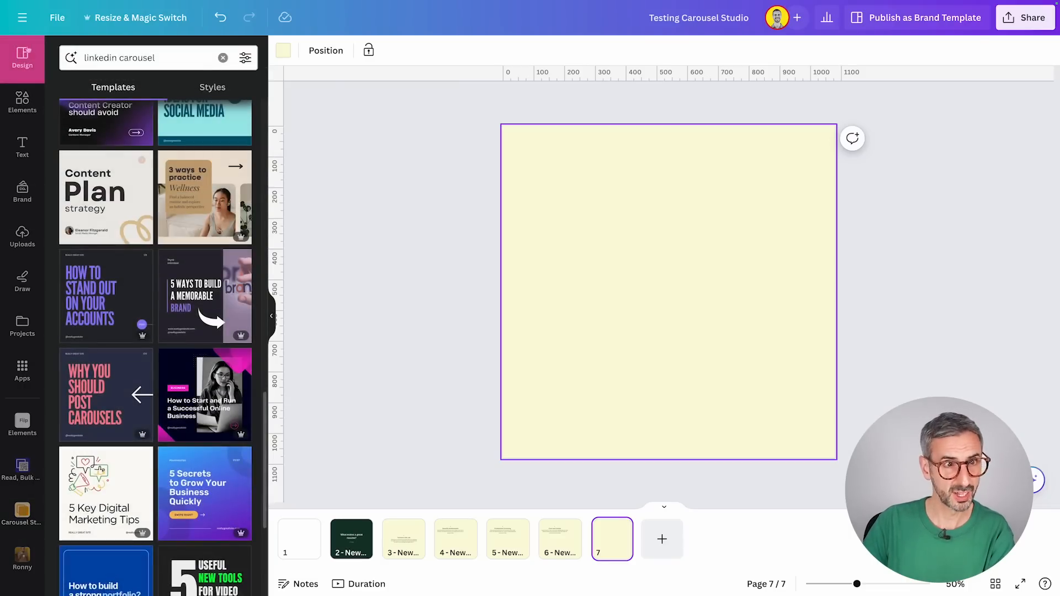
scroll(91, 164, "up", 20)
left_click(156, 60)
key("Return")
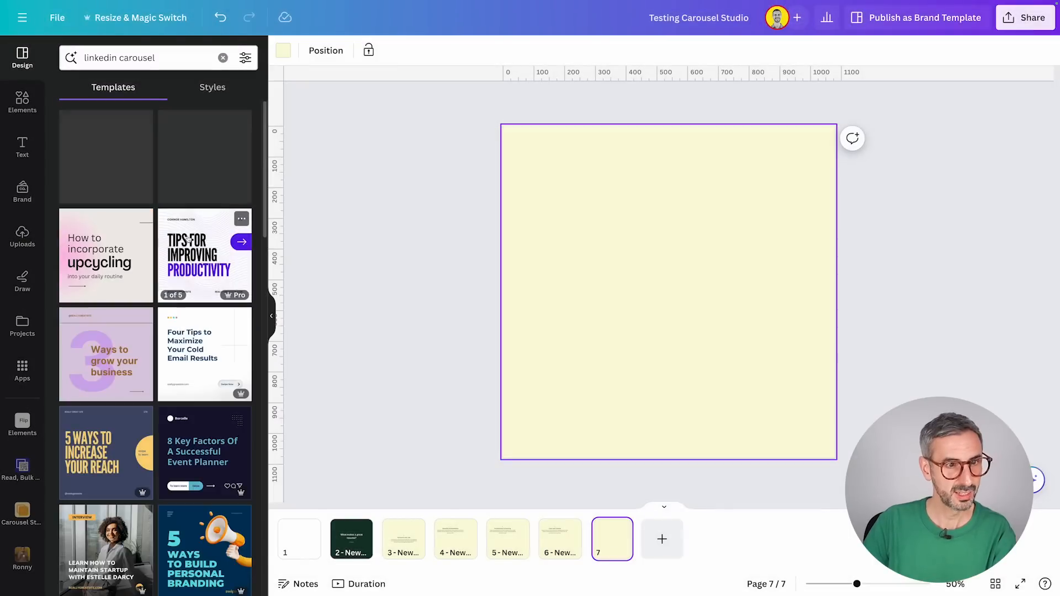
scroll(151, 371, "down", 7)
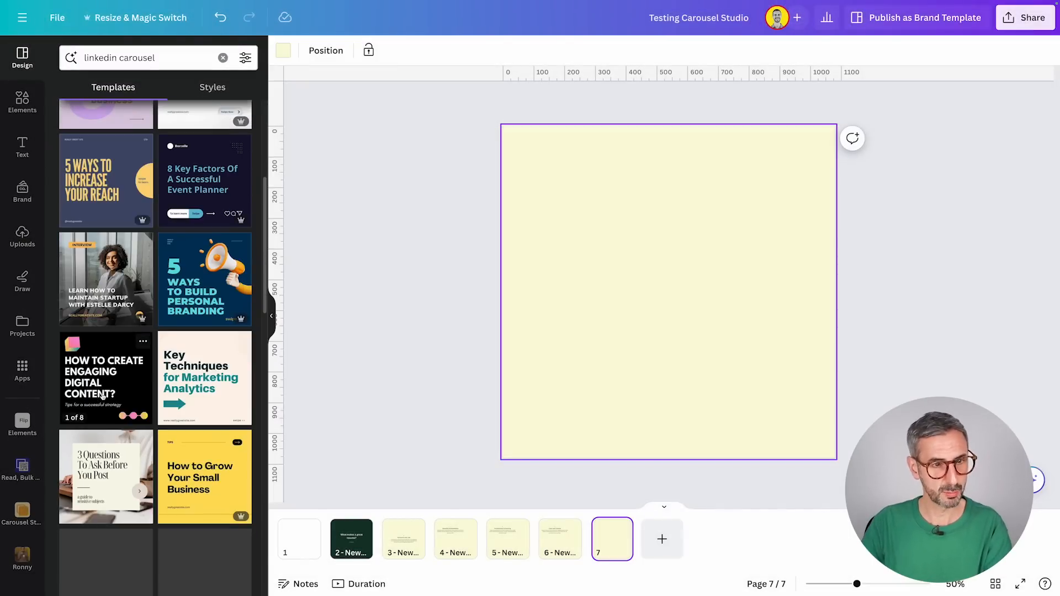
scroll(152, 371, "down", 7)
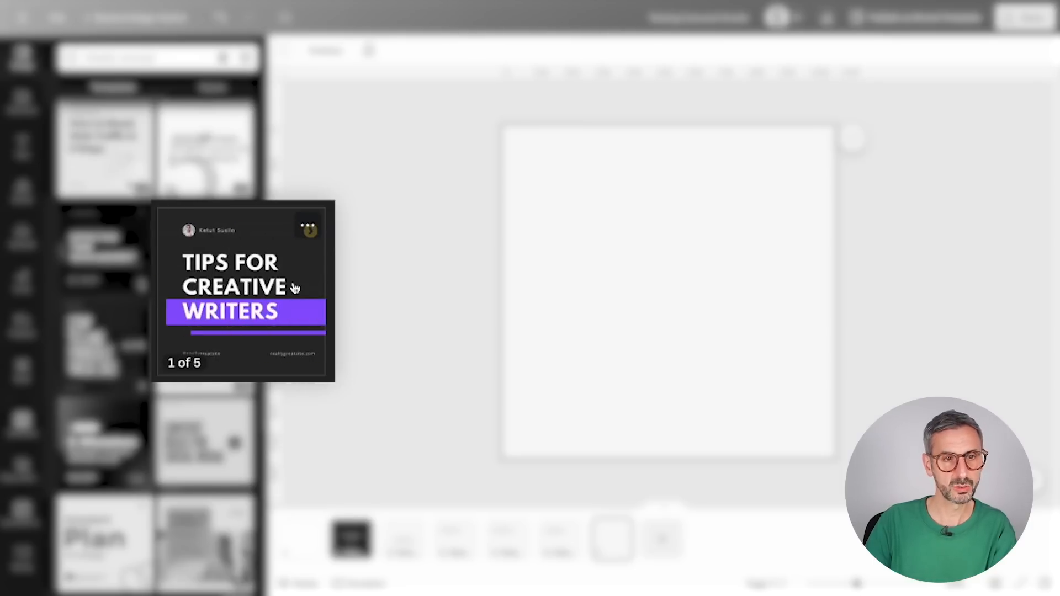
scroll(103, 384, "down", 5)
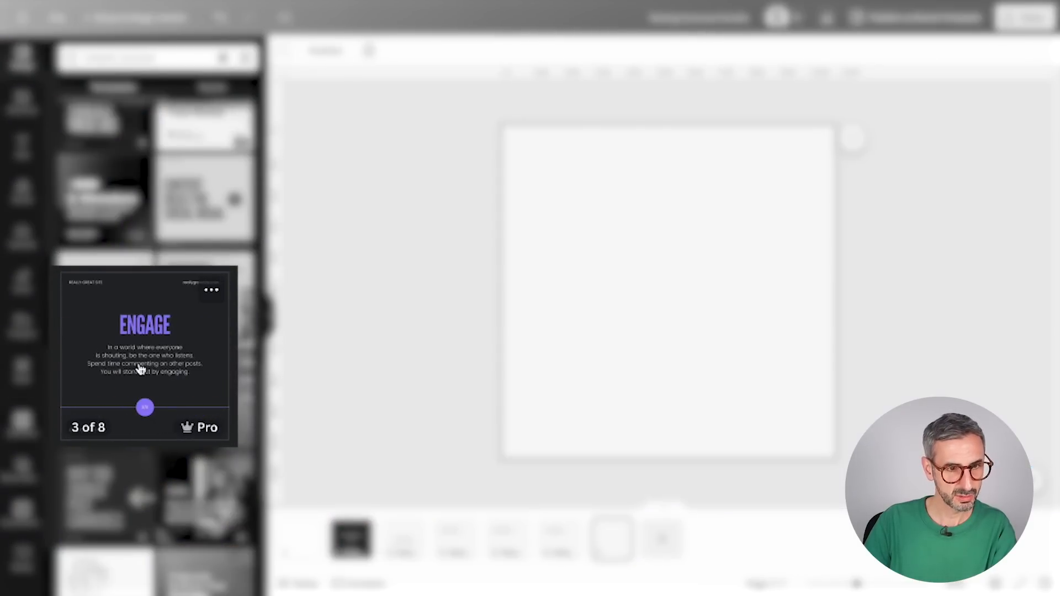
left_click(103, 406)
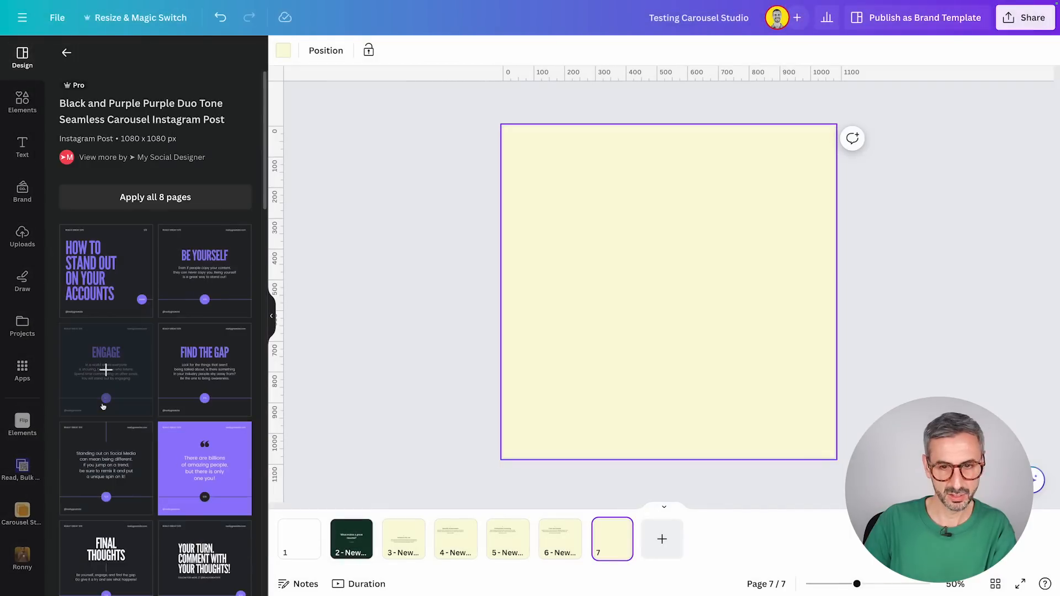
Step: Apply the template's "How to stand out on your accounts" cover to page 7 and its "Be Yourself" layout to page 8
scroll(112, 359, "down", 5)
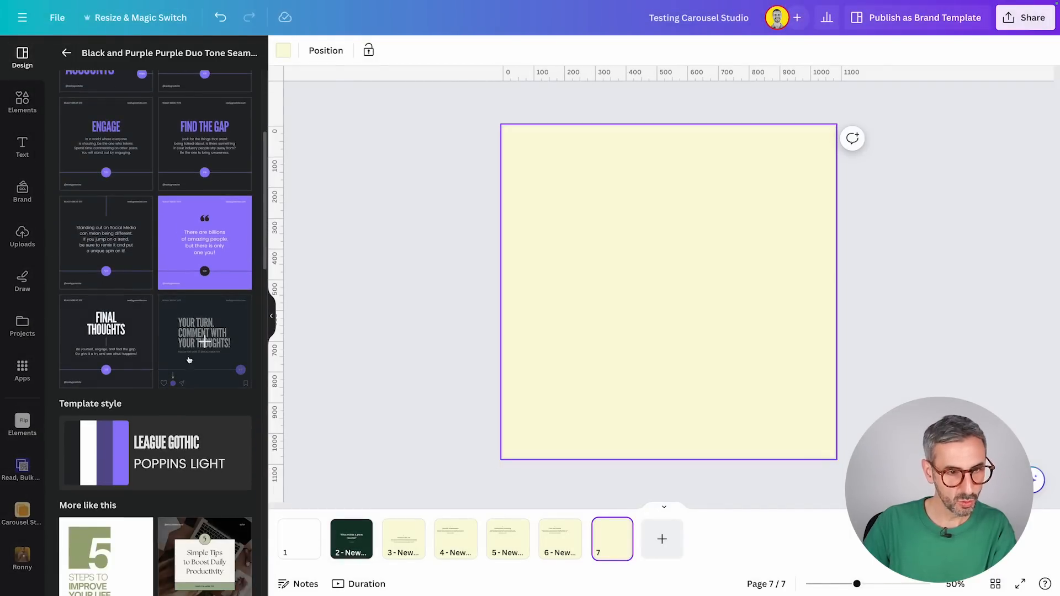
scroll(188, 353, "up", 5)
left_click(106, 270)
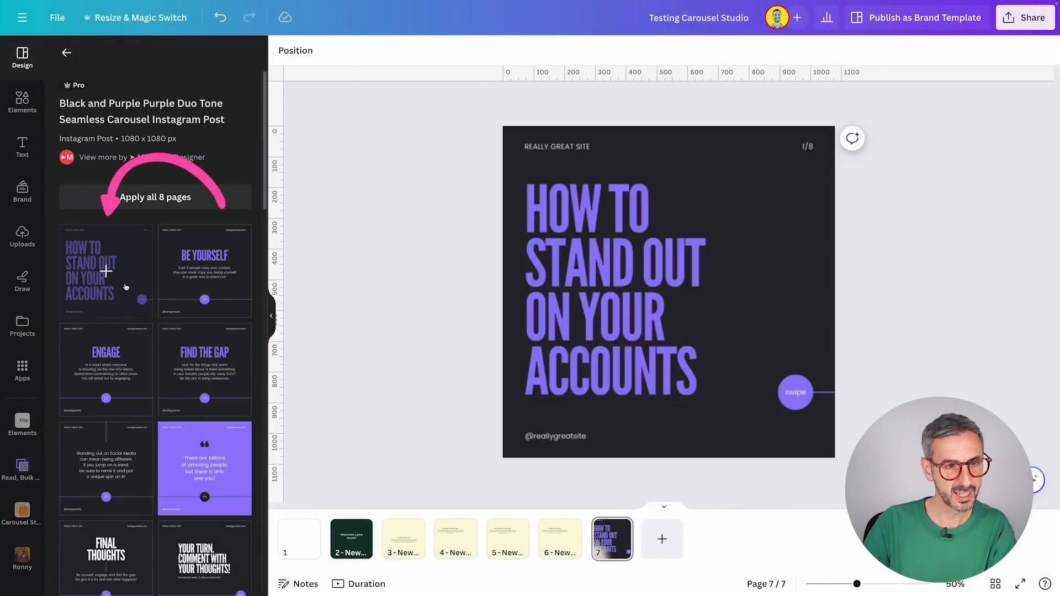
left_click(207, 262)
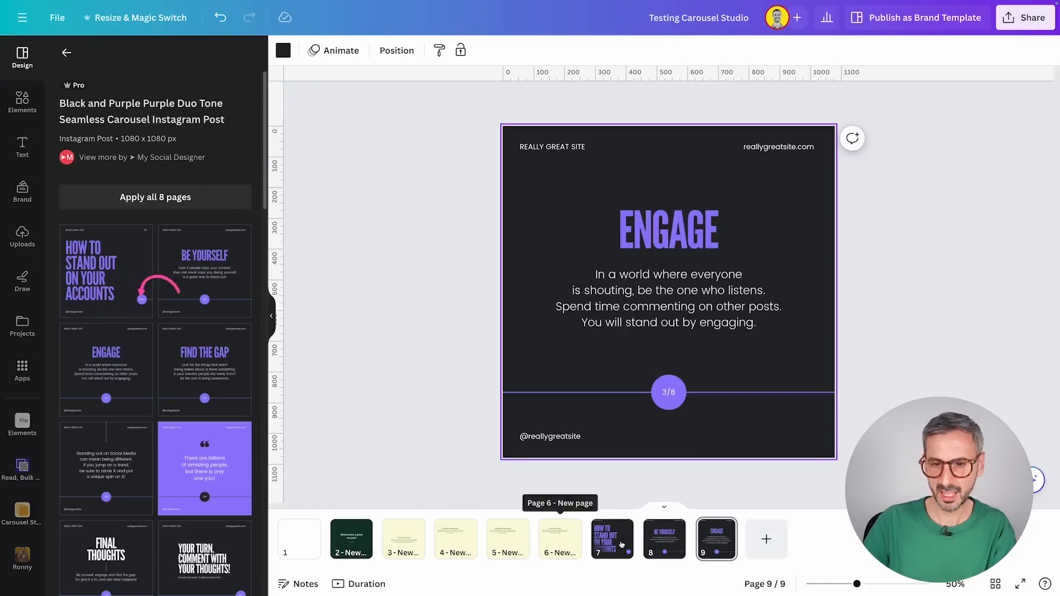
Step: Add pages 10 and 11 and apply the template's "Find the Gap" layout to both
left_click(766, 539)
left_click(215, 369)
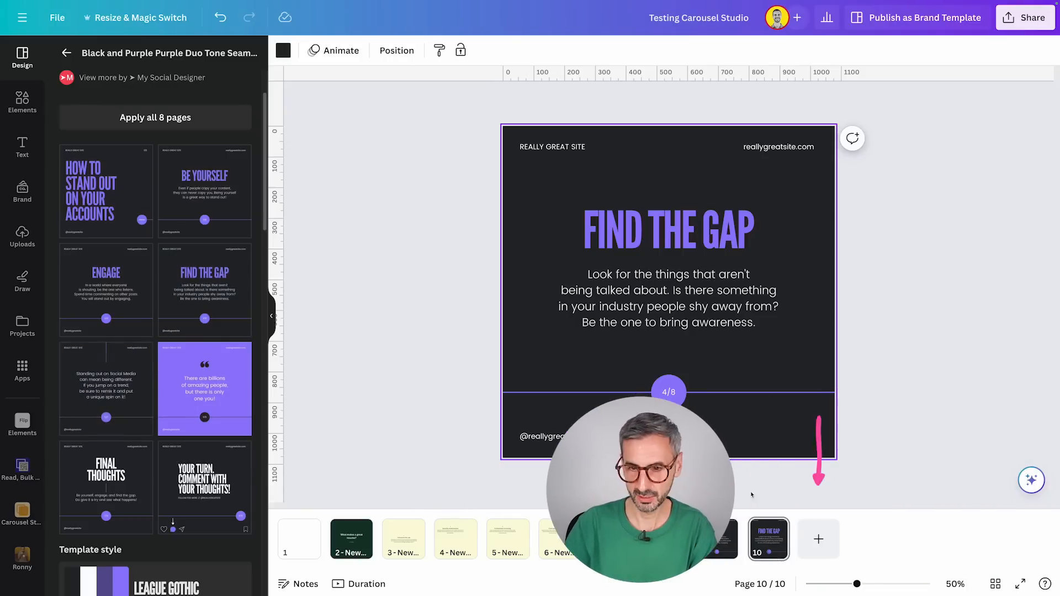
left_click(818, 538)
left_click(193, 263)
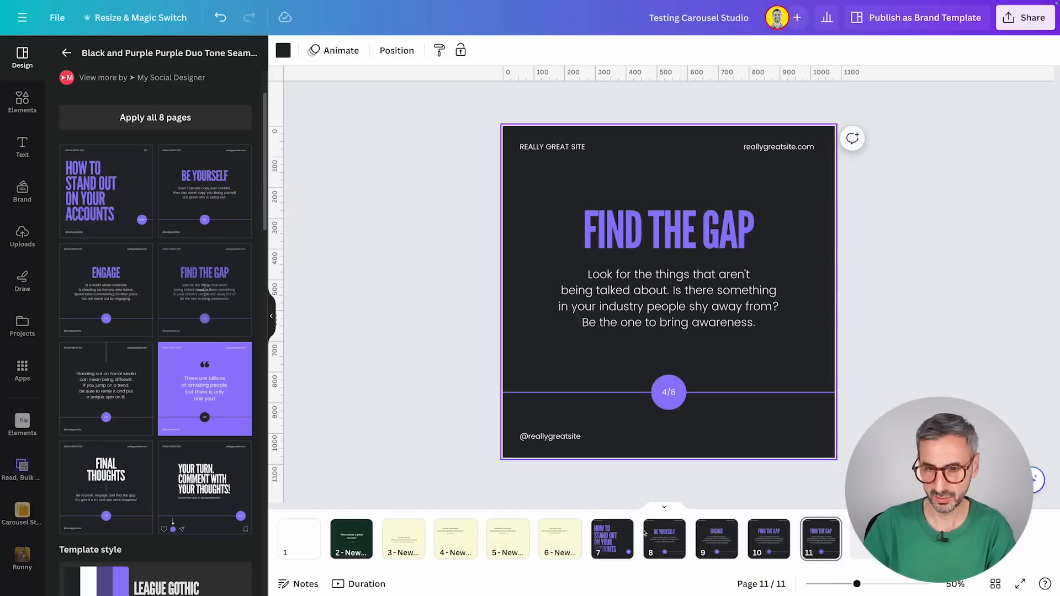
Step: Replace page 7's cover title with page 2's "What makes a great resume?" and narrow its text box so "a" wraps to the second line
left_click(614, 544)
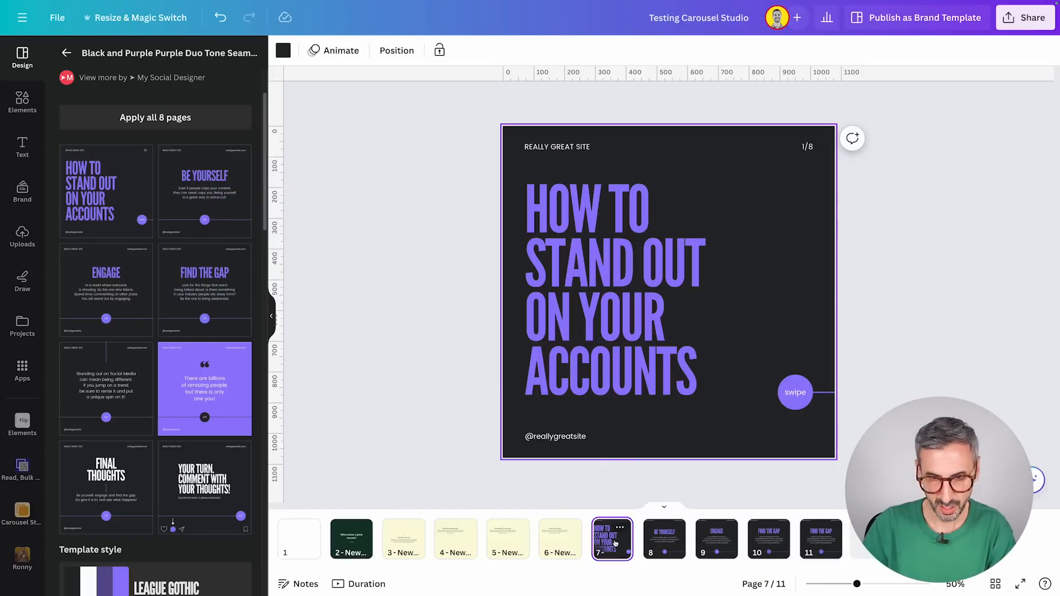
left_click(351, 538)
left_click(629, 259)
left_click(629, 259)
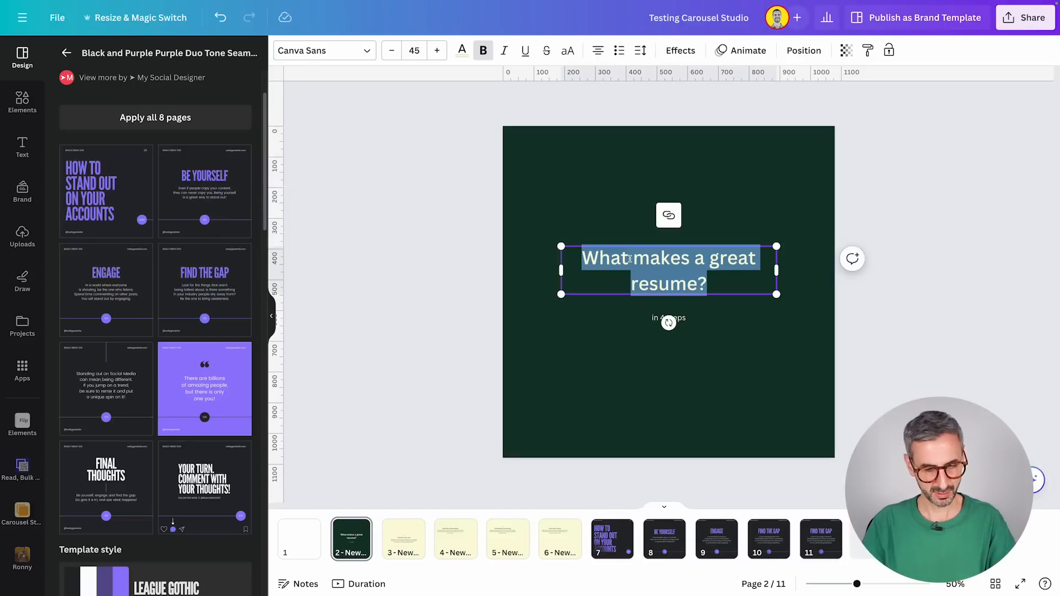
left_click(617, 537)
left_click(576, 212)
left_click(576, 211)
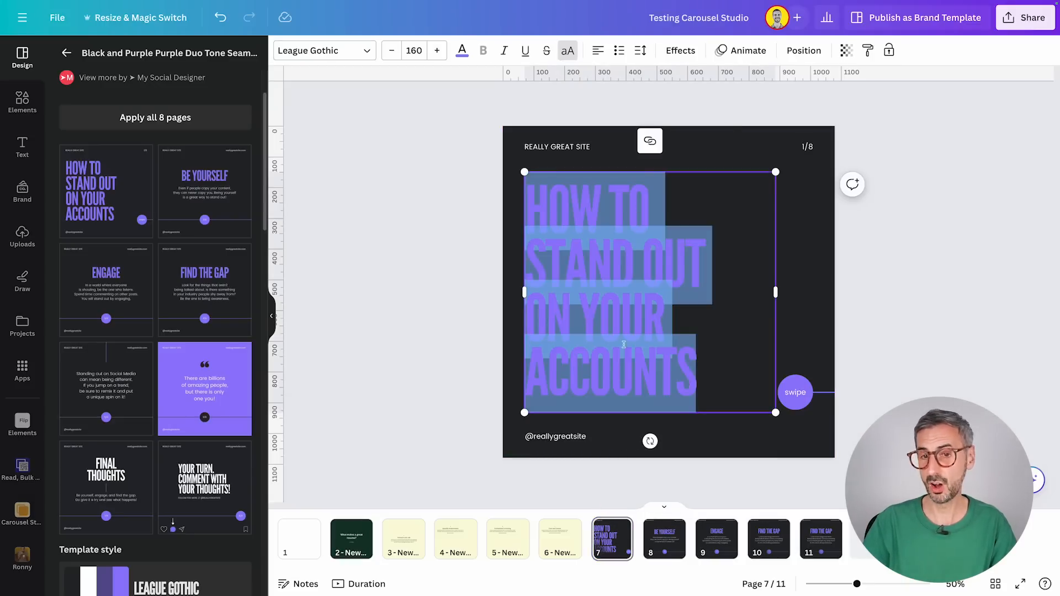
type("WHAT MAKES A GREAT RESUME?")
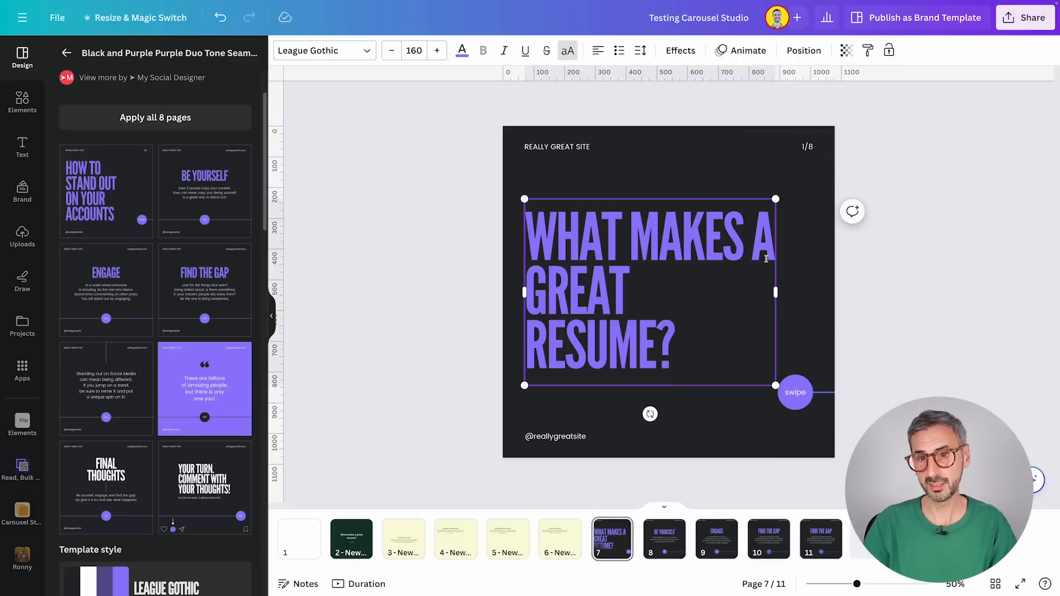
left_click_drag(775, 292, 763, 292)
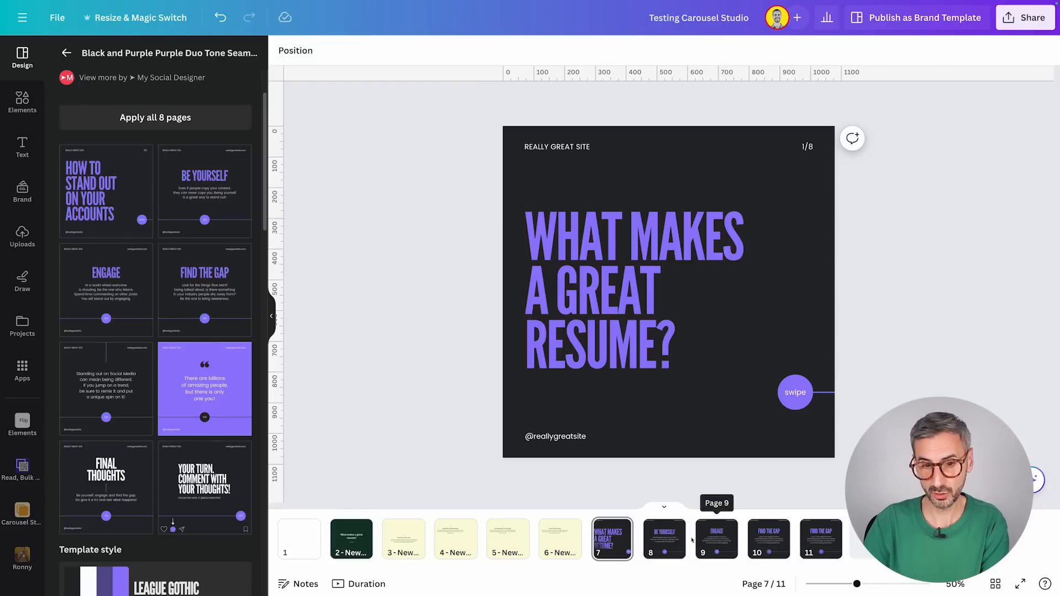
Step: Replace the "Be Yourself" title on page 8 with the "Tailored to the Job" title copied from page 3
left_click(418, 556)
double_click(639, 283)
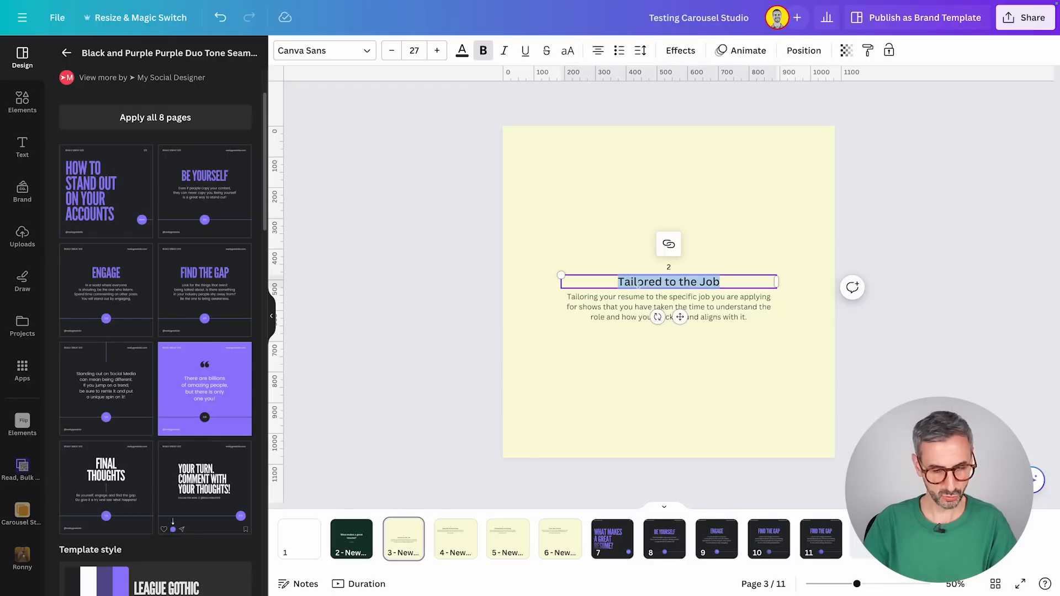
left_click(663, 538)
left_click(617, 244)
left_click(617, 243)
type("TAILORED TO THE JOB")
Step: Move page 8's description and title lower, and break the title into "Tailored" and "to the Job" lines
left_click_drag(638, 315, 639, 339)
left_click_drag(654, 211, 654, 232)
left_click(696, 216)
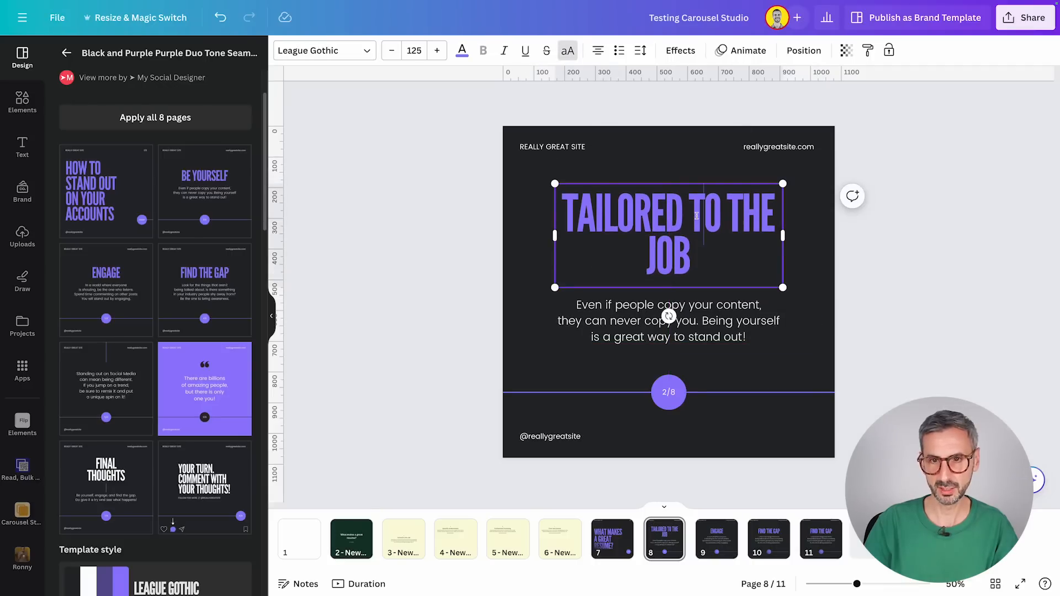
key("Return")
left_click(946, 270)
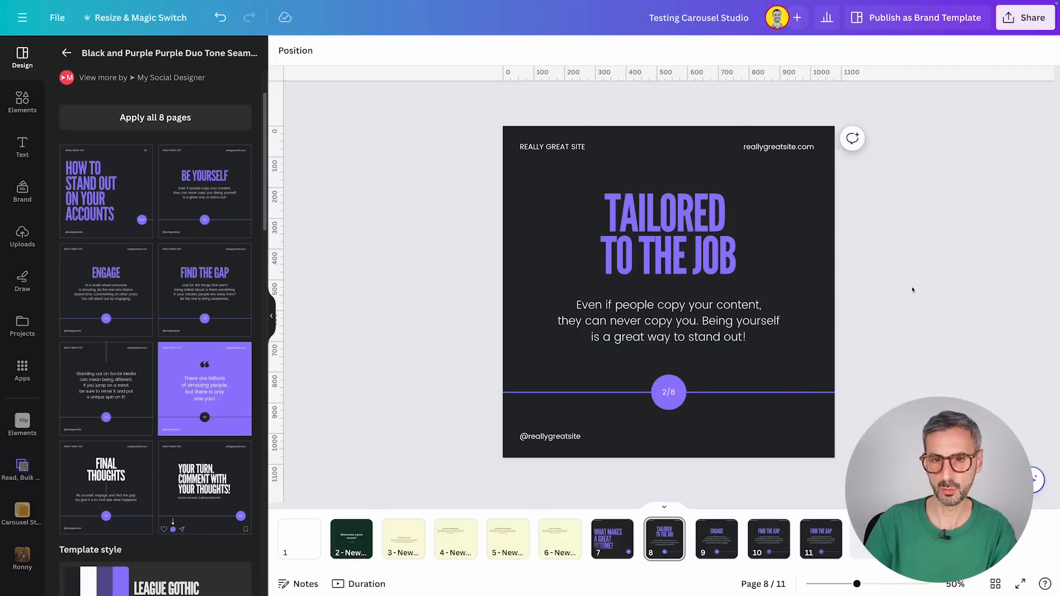
Step: Replace page 8's description with the resume-tailoring description copied from page 3, in a wider text box
left_click(403, 538)
double_click(671, 312)
key("ctrl+c")
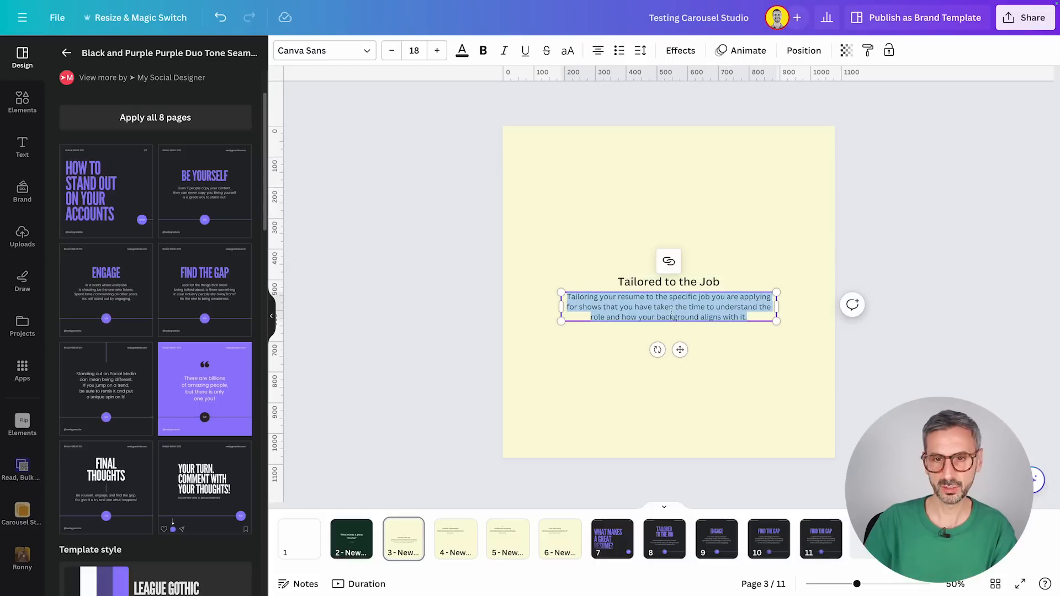
left_click(664, 538)
double_click(670, 309)
key("ctrl+v")
left_click(909, 301)
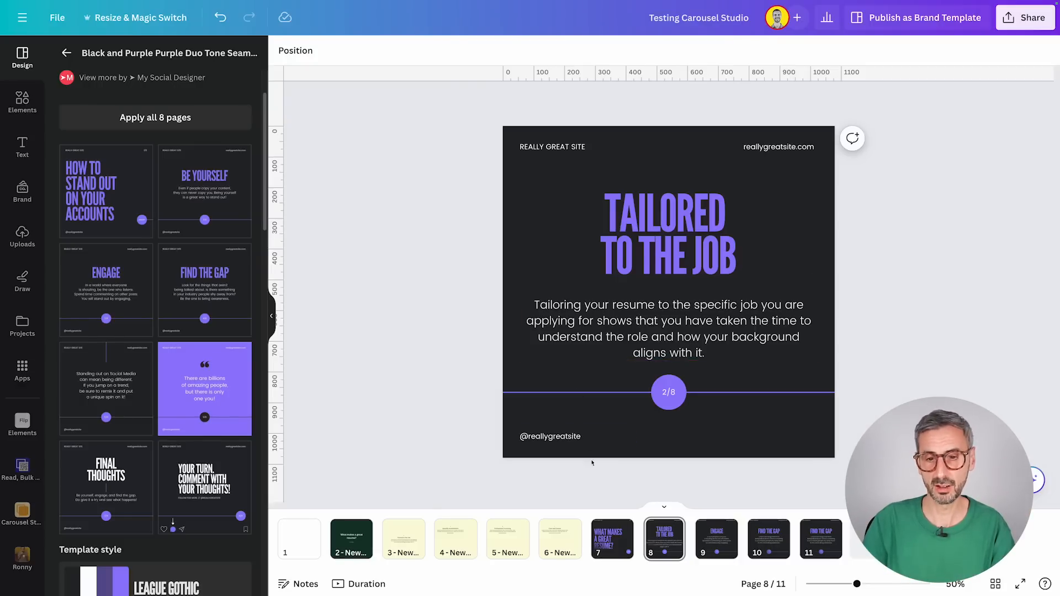
Step: Examine the slide counters on the template pages 7 to 11
left_click(612, 536)
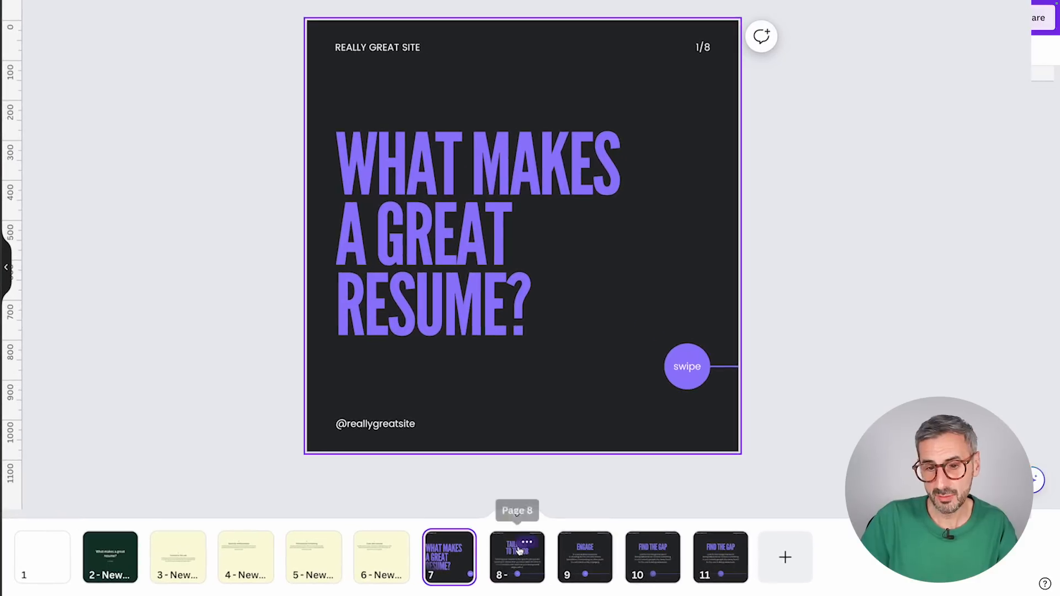
left_click(517, 554)
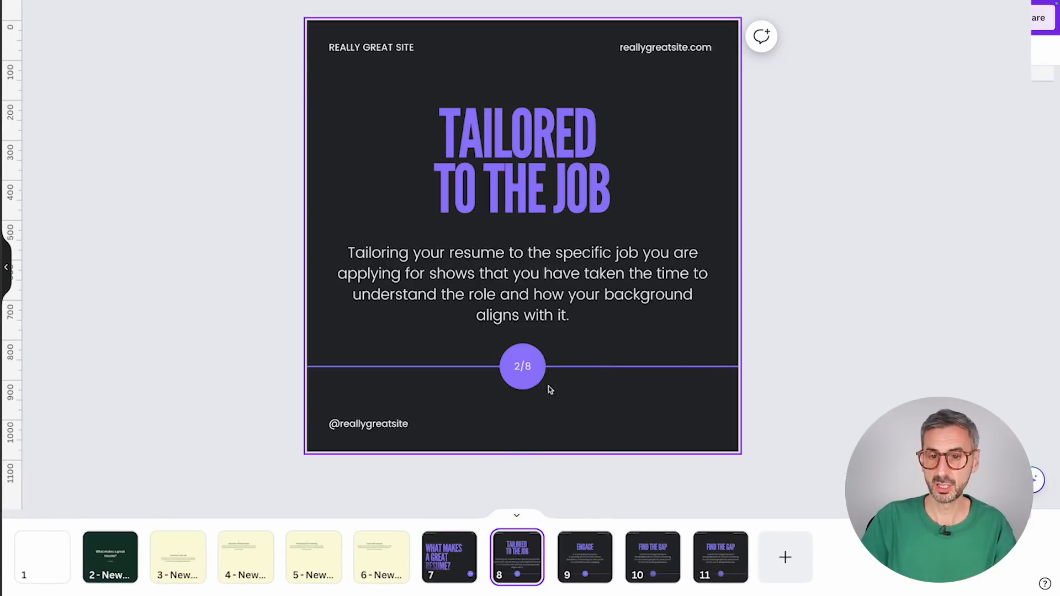
left_click(518, 367)
double_click(516, 367)
left_click(516, 366)
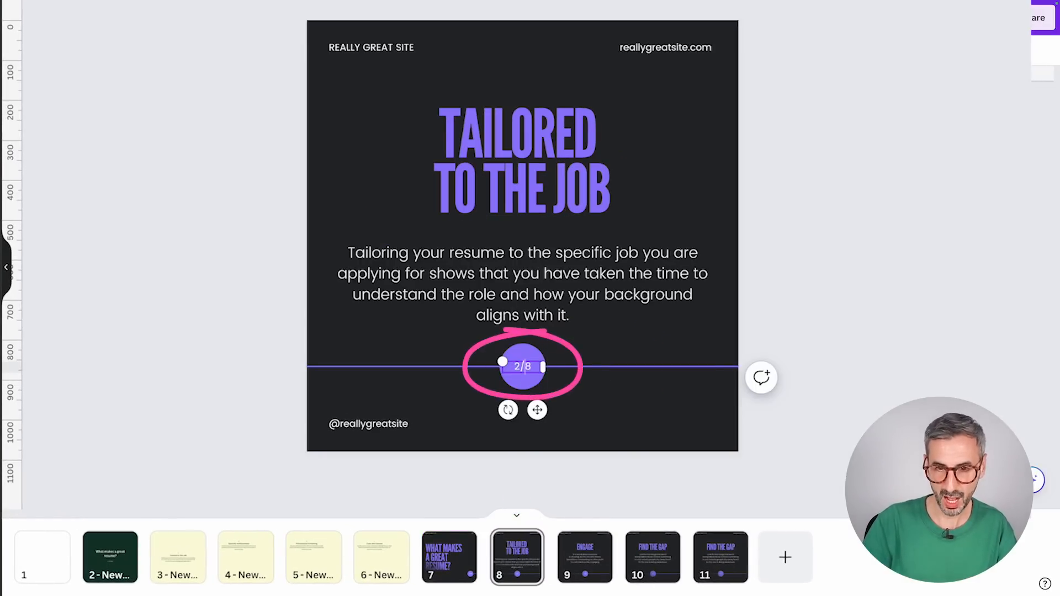
left_click(585, 556)
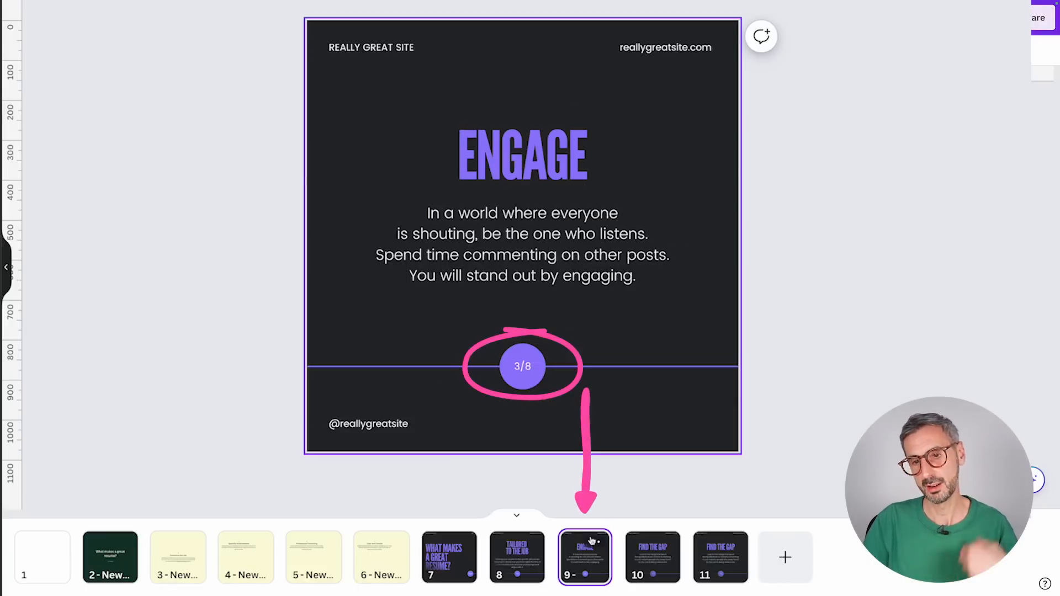
left_click(669, 559)
left_click(710, 560)
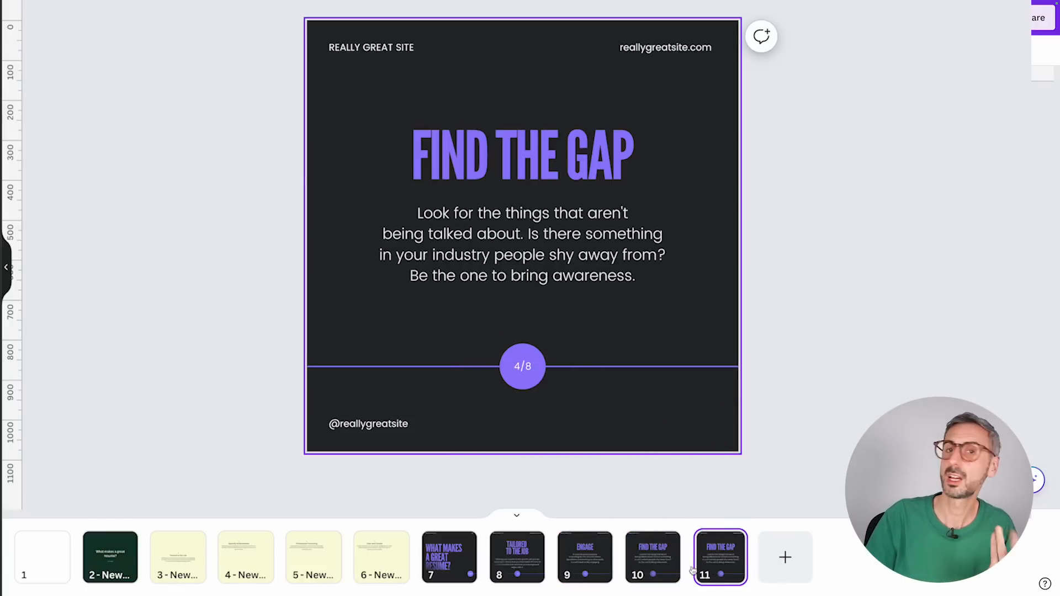
Step: Change the slide counter on the page 7 cover to 1/5
left_click(462, 564)
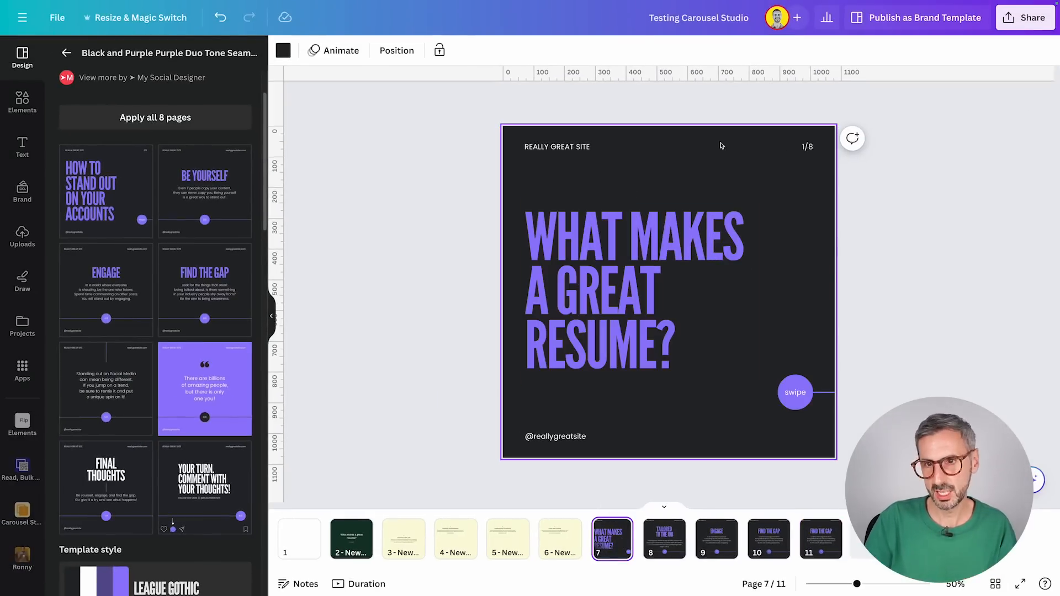
left_click(807, 148)
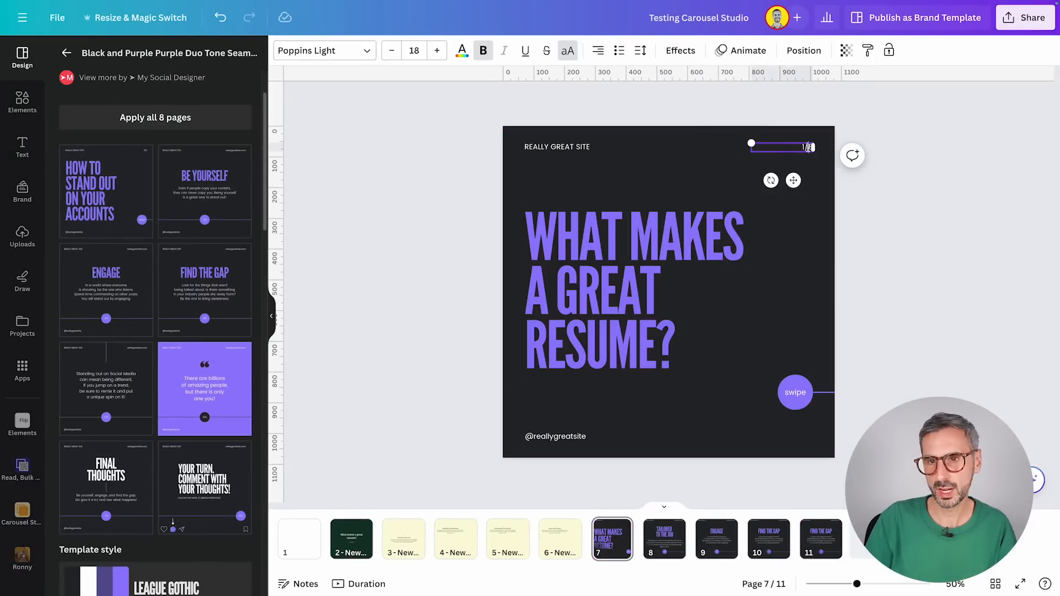
type("5")
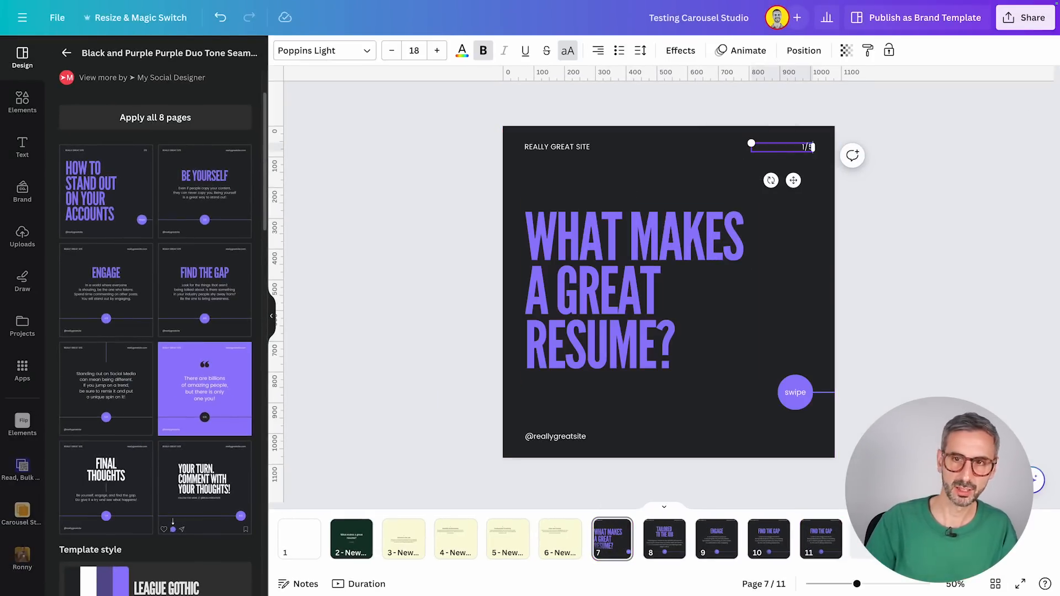
left_click(872, 244)
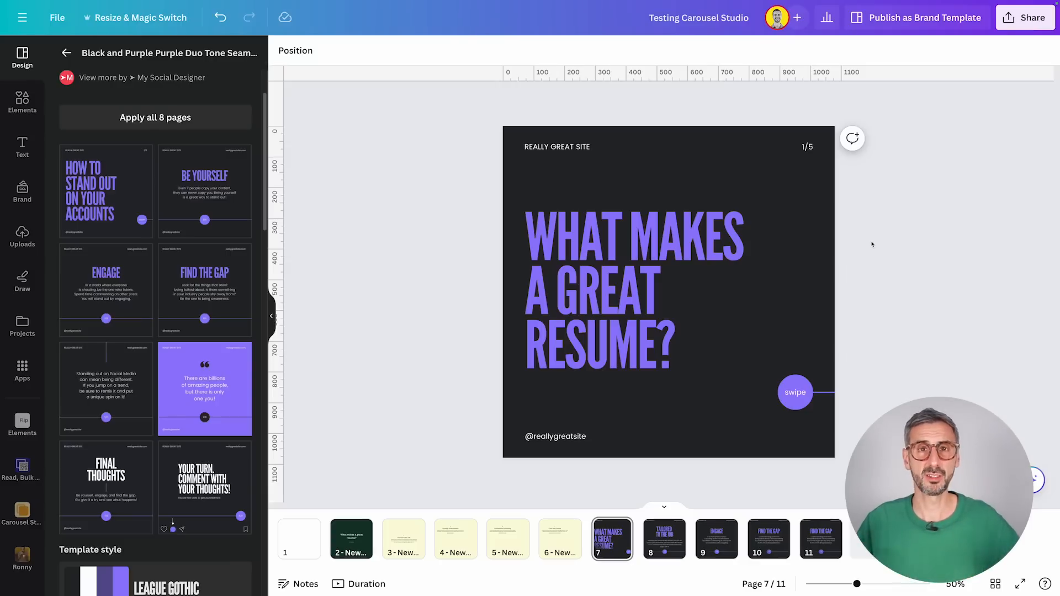